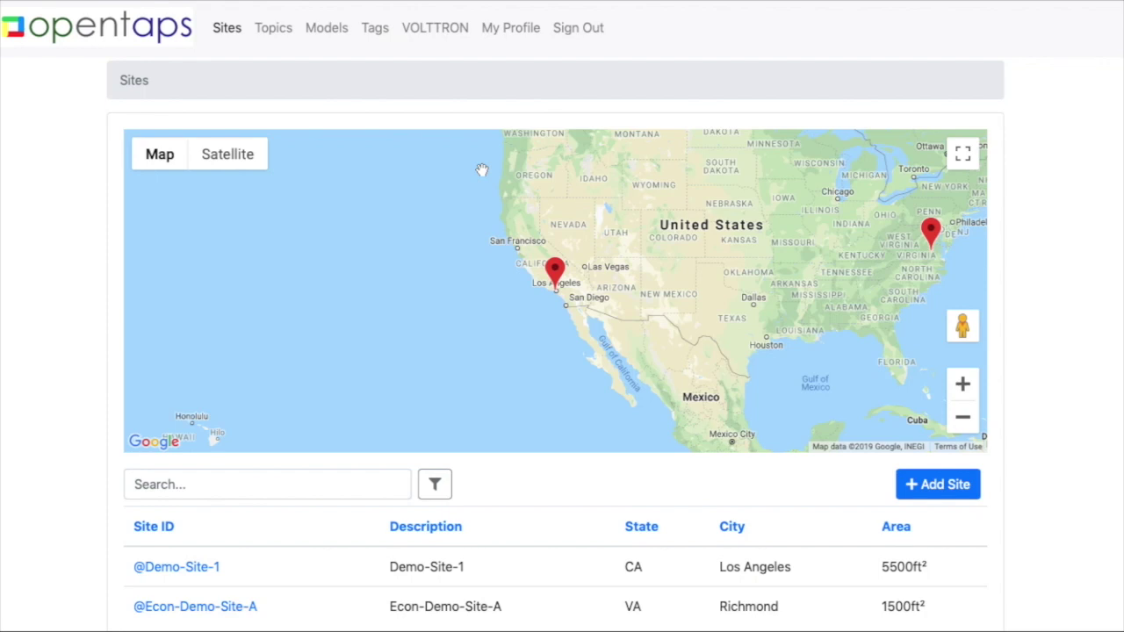
- Open the Topics list and scroll through the demo_ahu1 topics
left_click(276, 30)
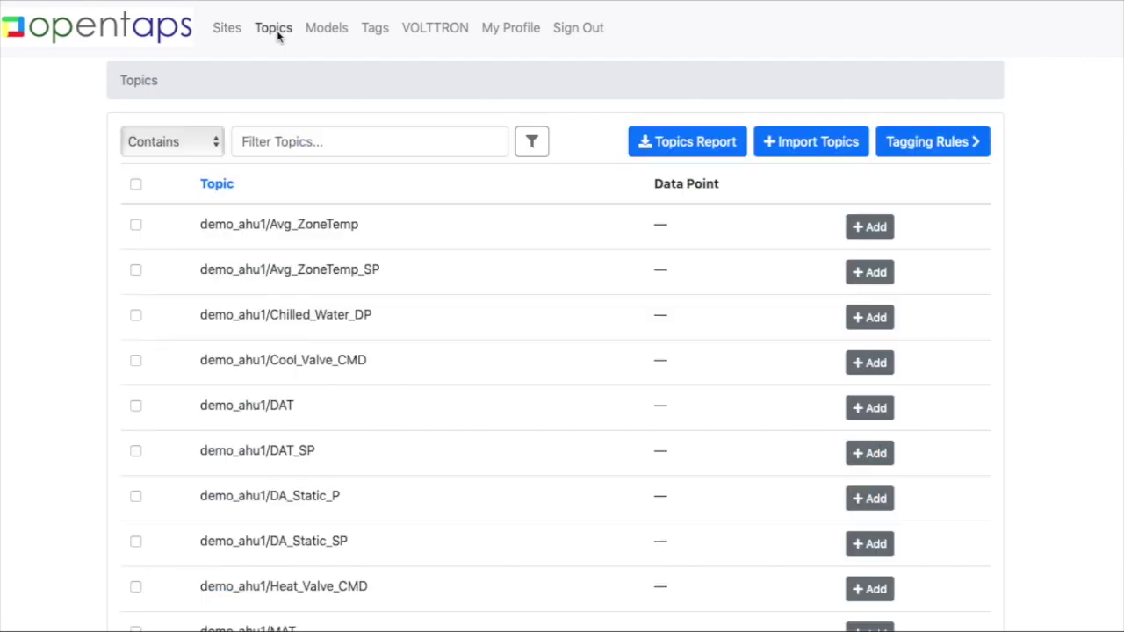
scroll(288, 347, "down", 1)
scroll(287, 347, "down", 4)
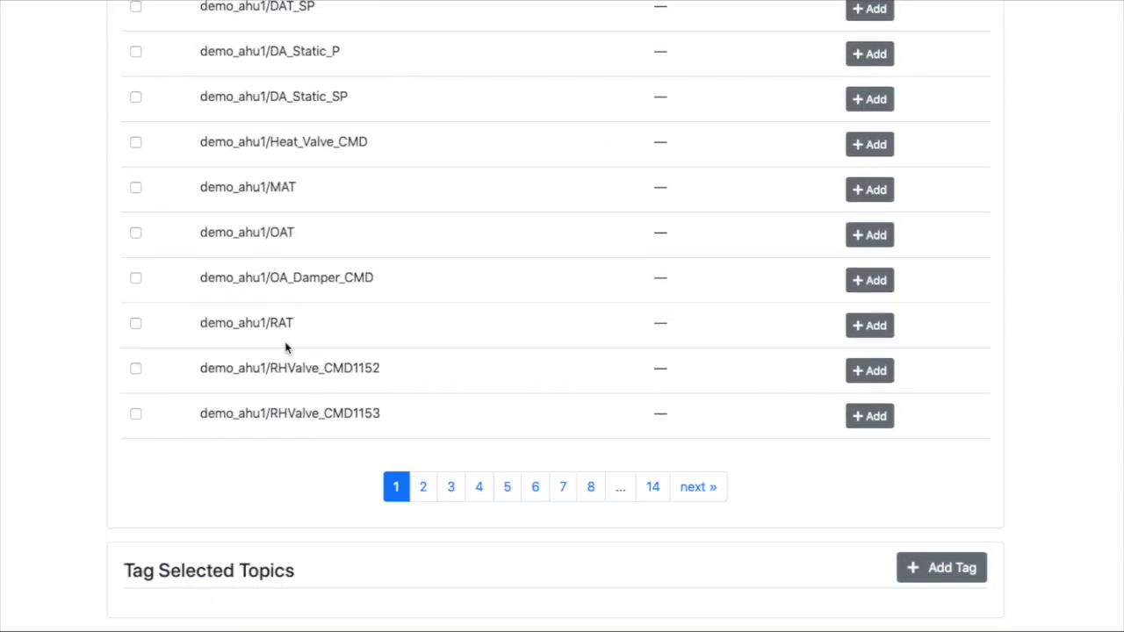
scroll(285, 347, "up", 5)
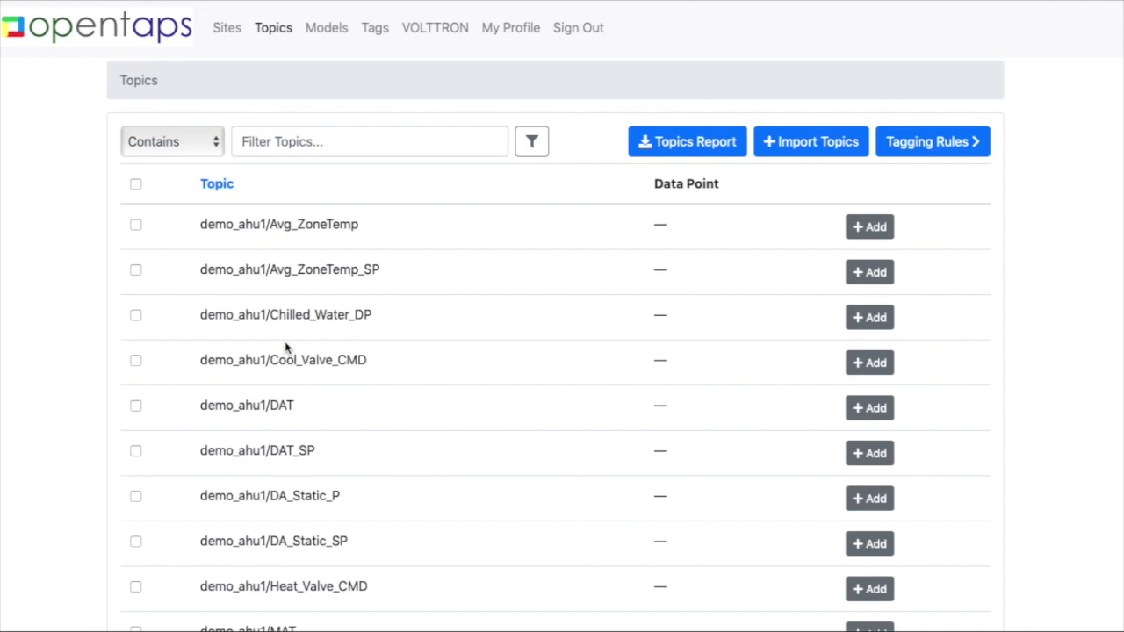
- Filter the topics to names containing AHU1
left_click(264, 145)
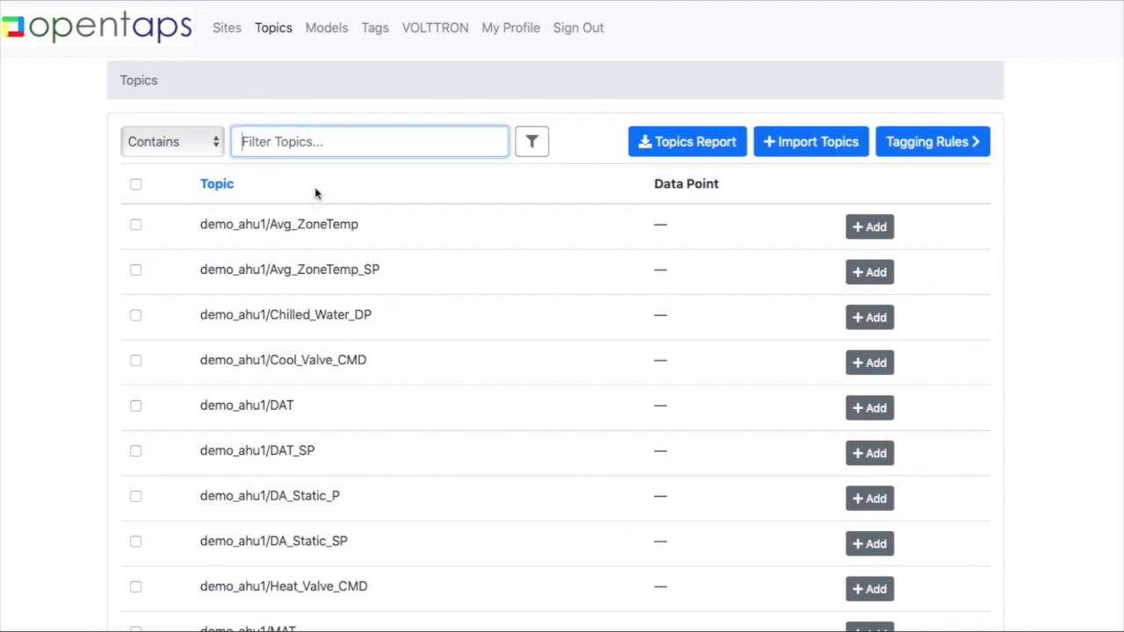
type("AHU1")
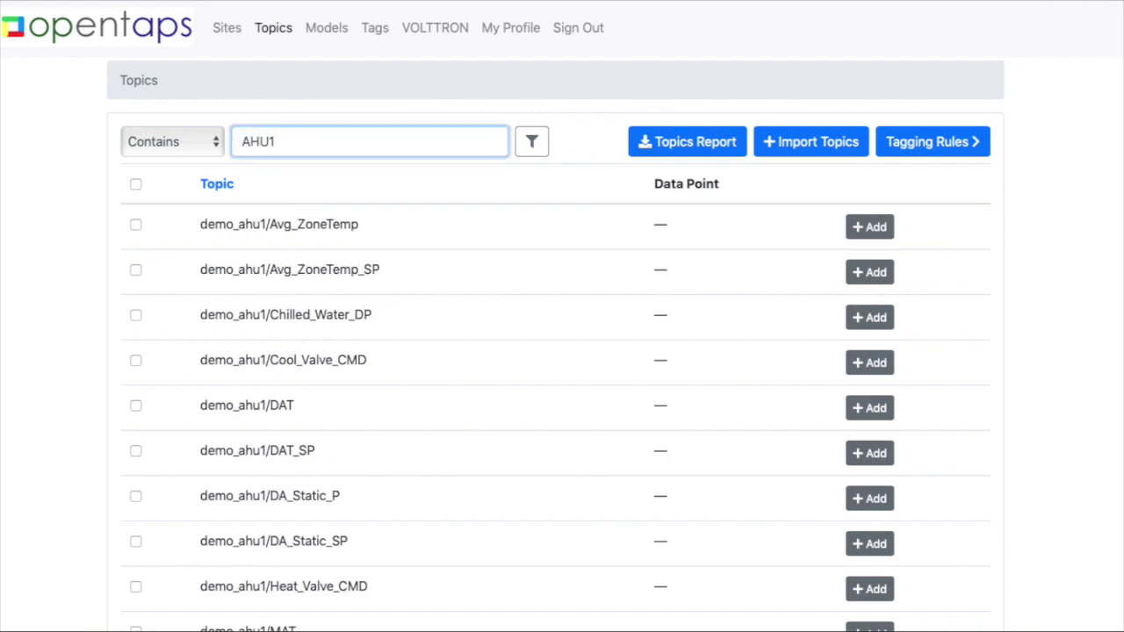
key("Return")
scroll(289, 237, "down", 3)
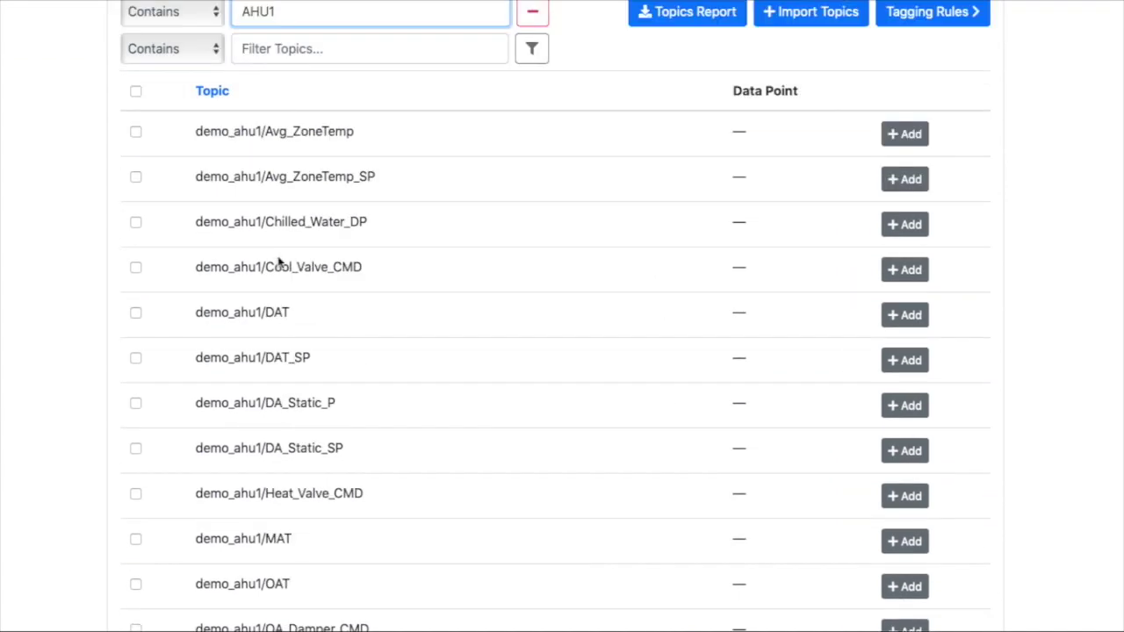
scroll(263, 255, "down", 5)
scroll(151, 83, "up", 3)
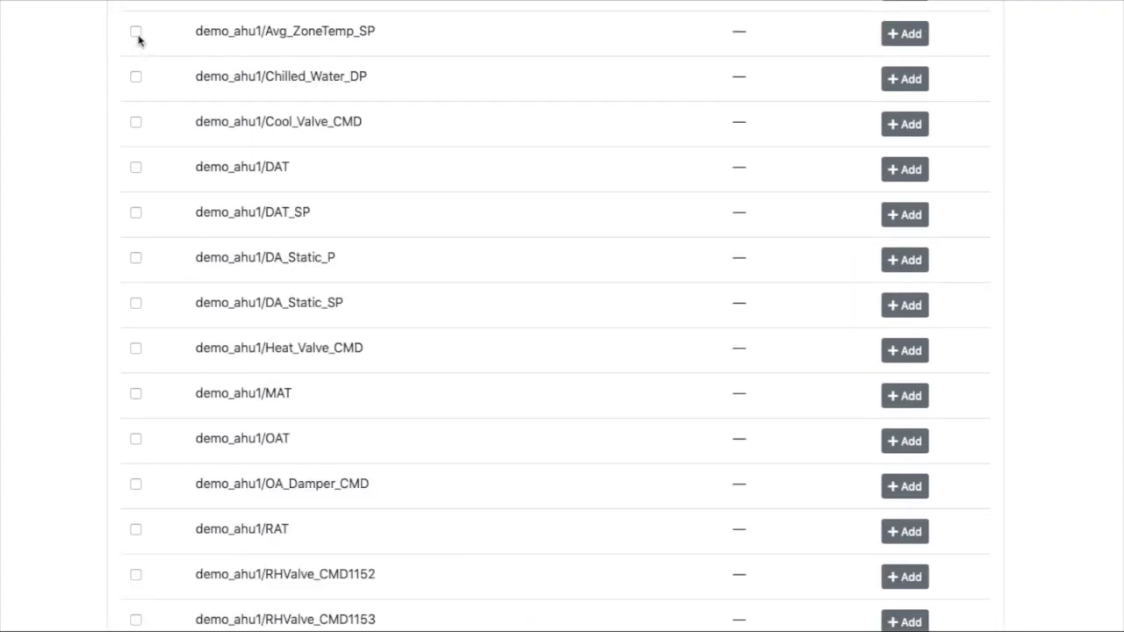
scroll(137, 71, "up", 3)
- Select all matching AHU1 topics across all pages and add an empty tag row
left_click(135, 91)
scroll(264, 352, "down", 8)
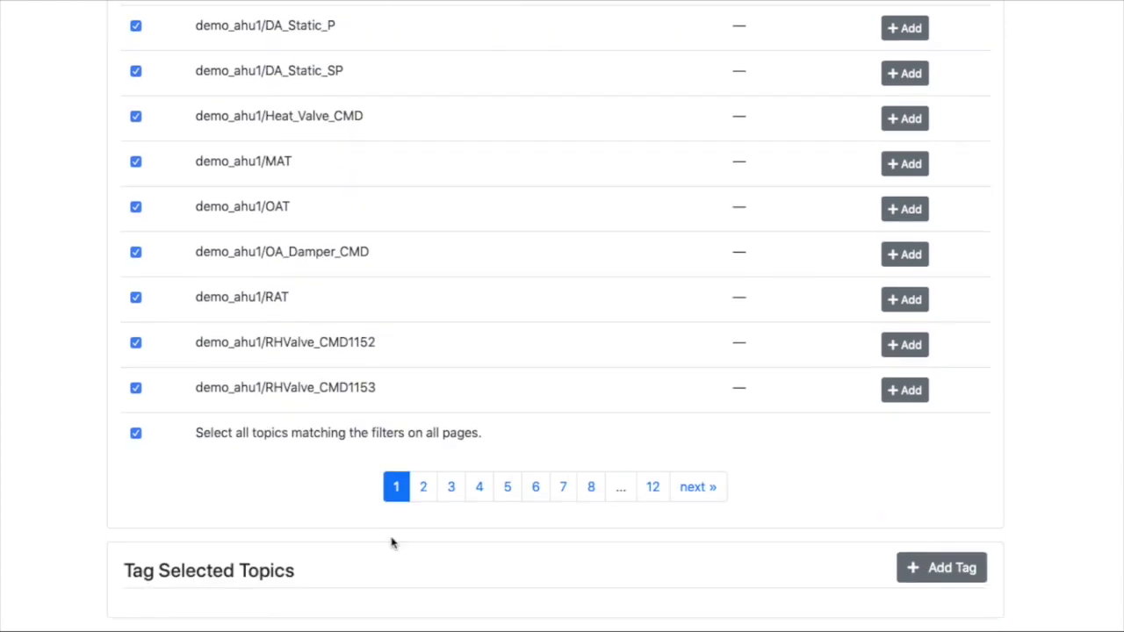
left_click(136, 433)
scroll(281, 227, "up", 4)
scroll(281, 227, "up", 2)
scroll(325, 313, "down", 6)
left_click(946, 567)
scroll(733, 569, "down", 1)
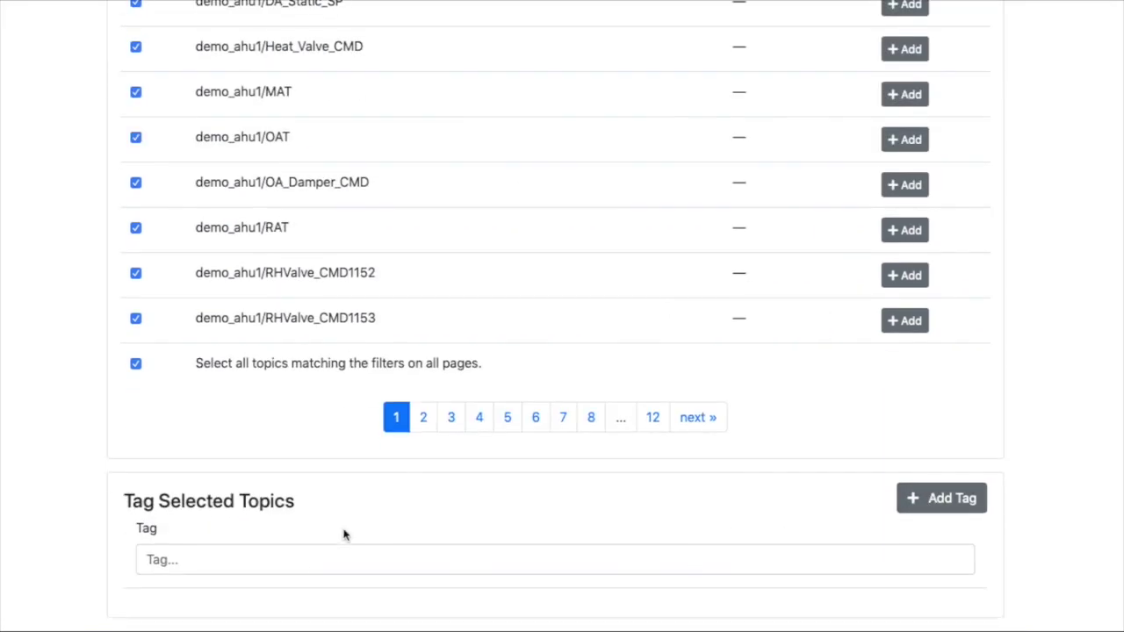
left_click(301, 559)
type("equip")
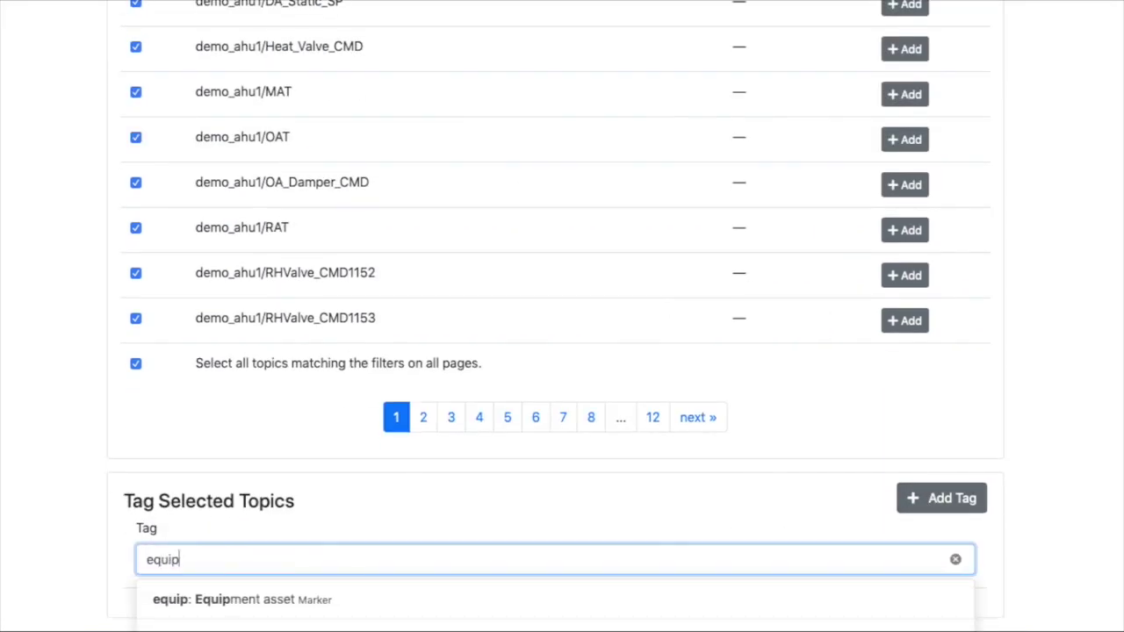
type("R")
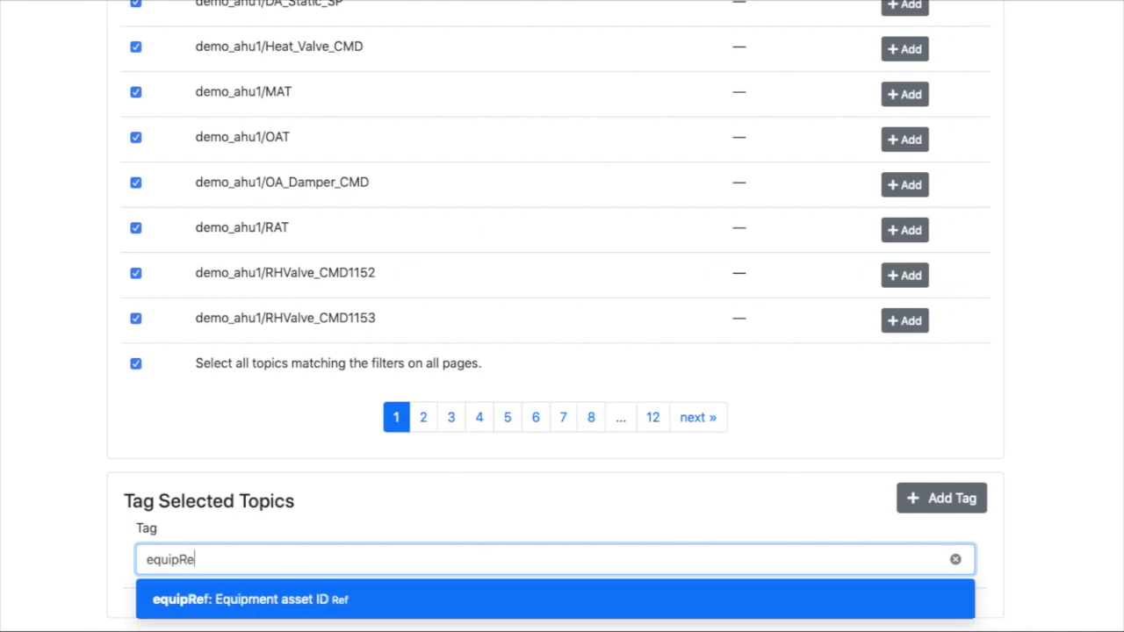
type("e")
left_click(311, 602)
scroll(299, 602, "down", 1)
left_click(261, 562)
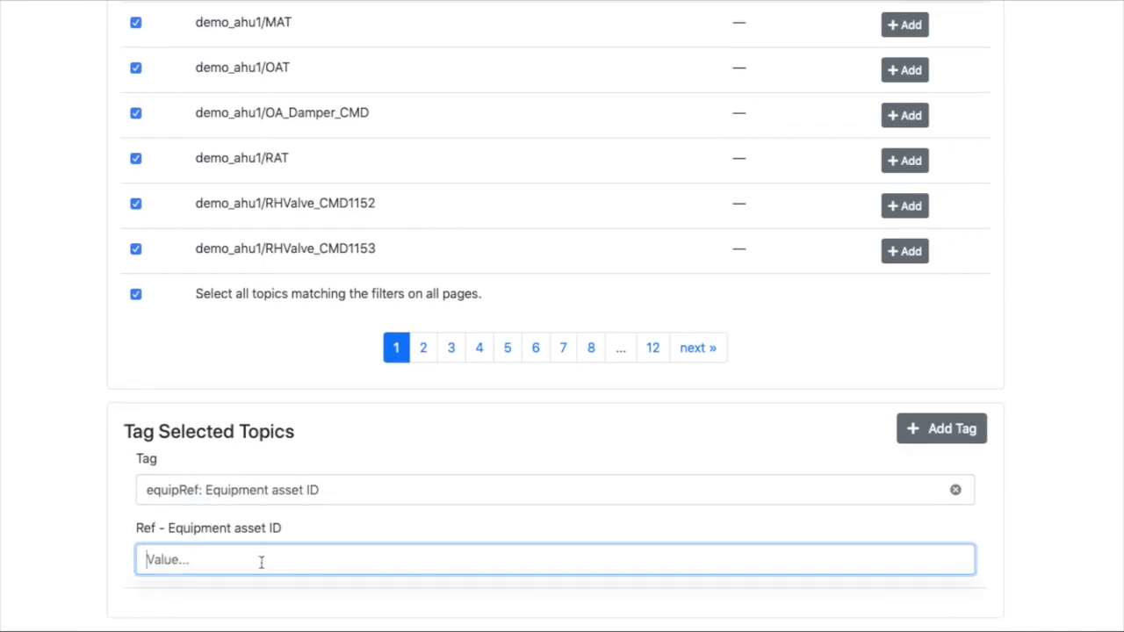
type("@DE")
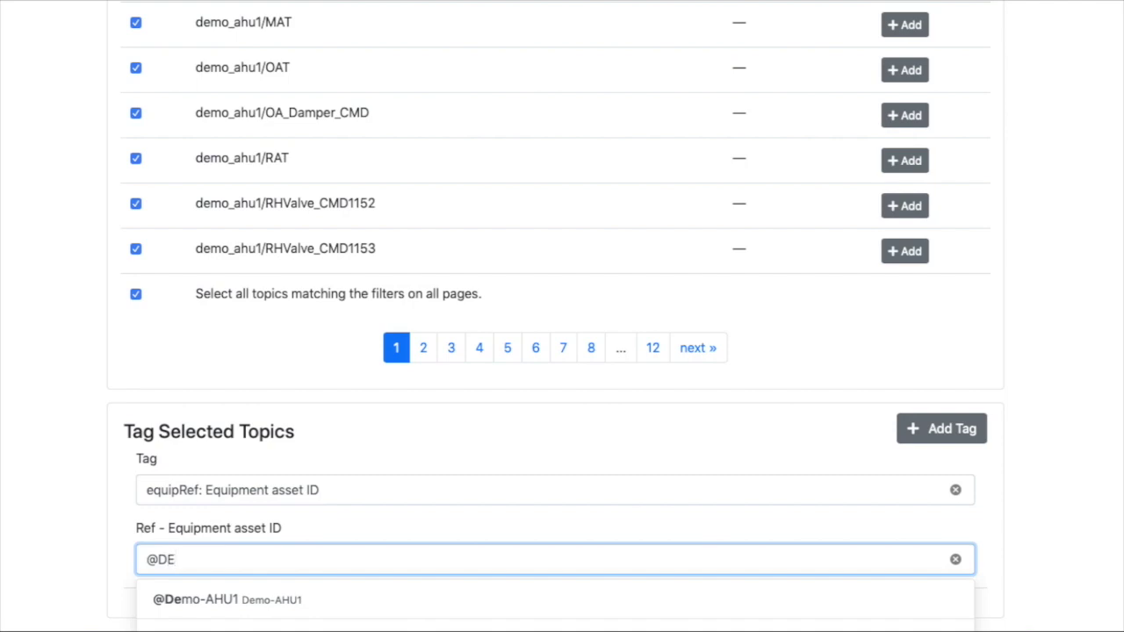
left_click(356, 590)
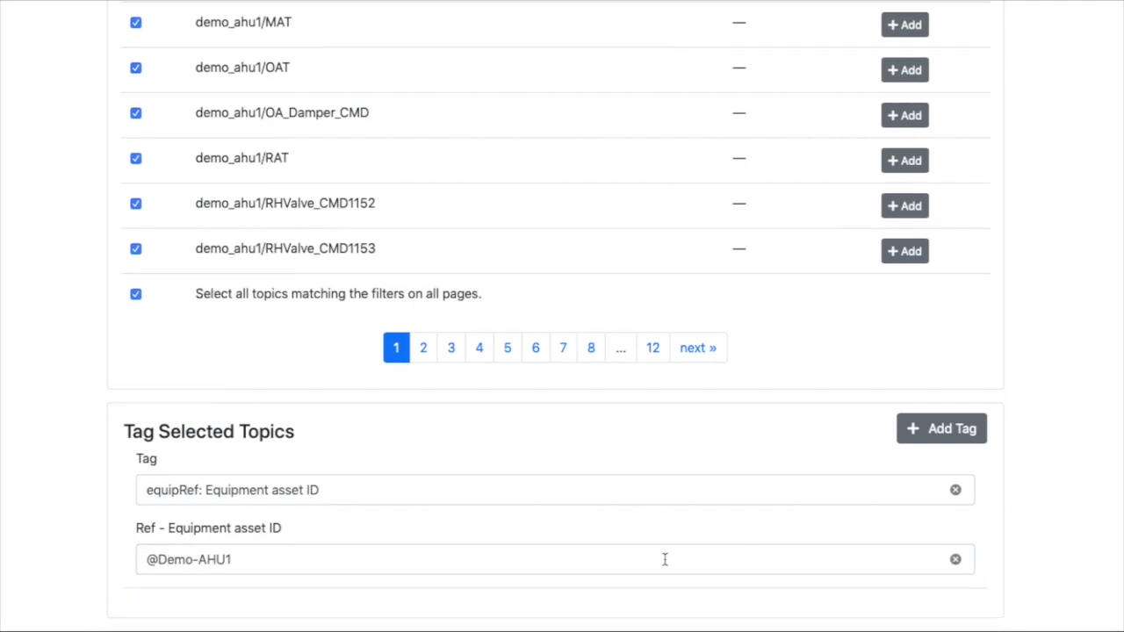
left_click(621, 559)
key("Return")
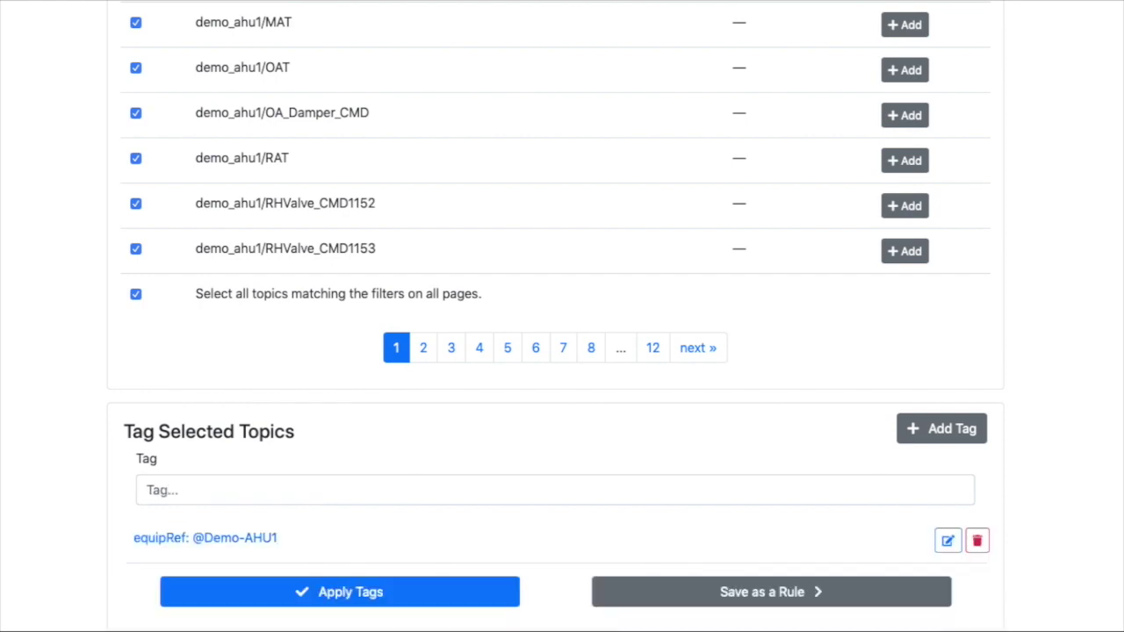
left_click(602, 494)
type("siteRef")
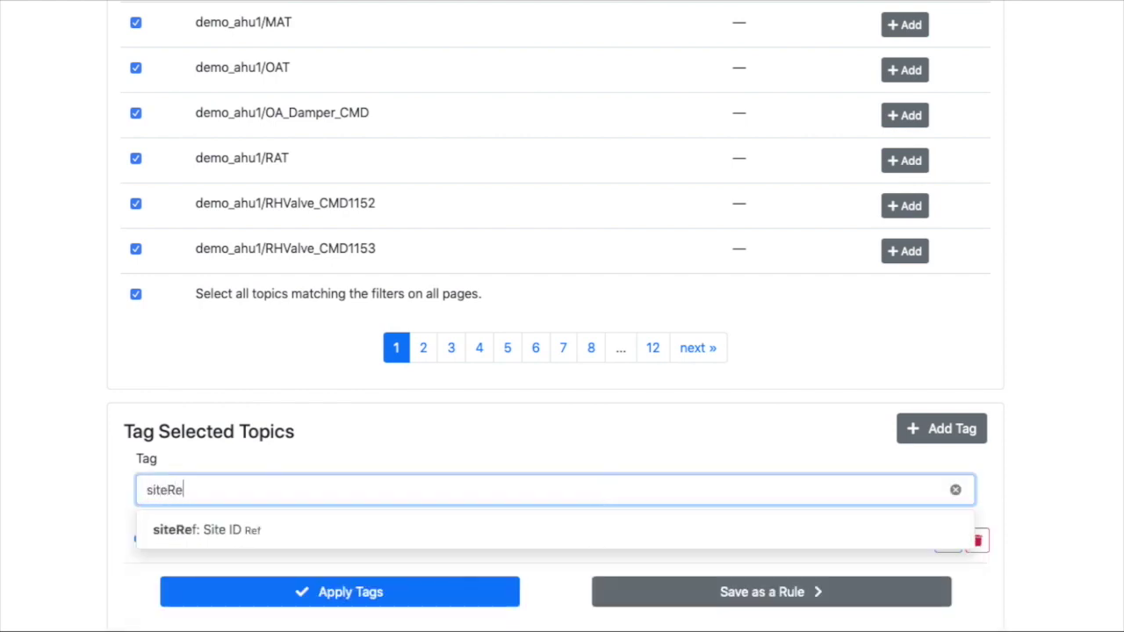
left_click(499, 518)
left_click(377, 565)
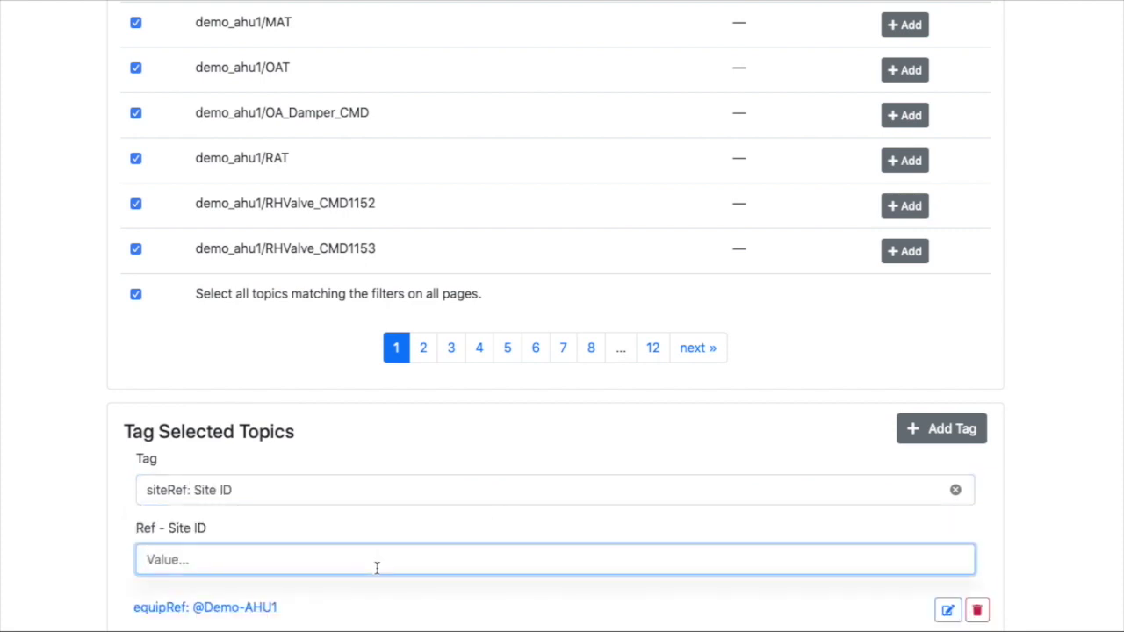
type("@D")
left_click(503, 597)
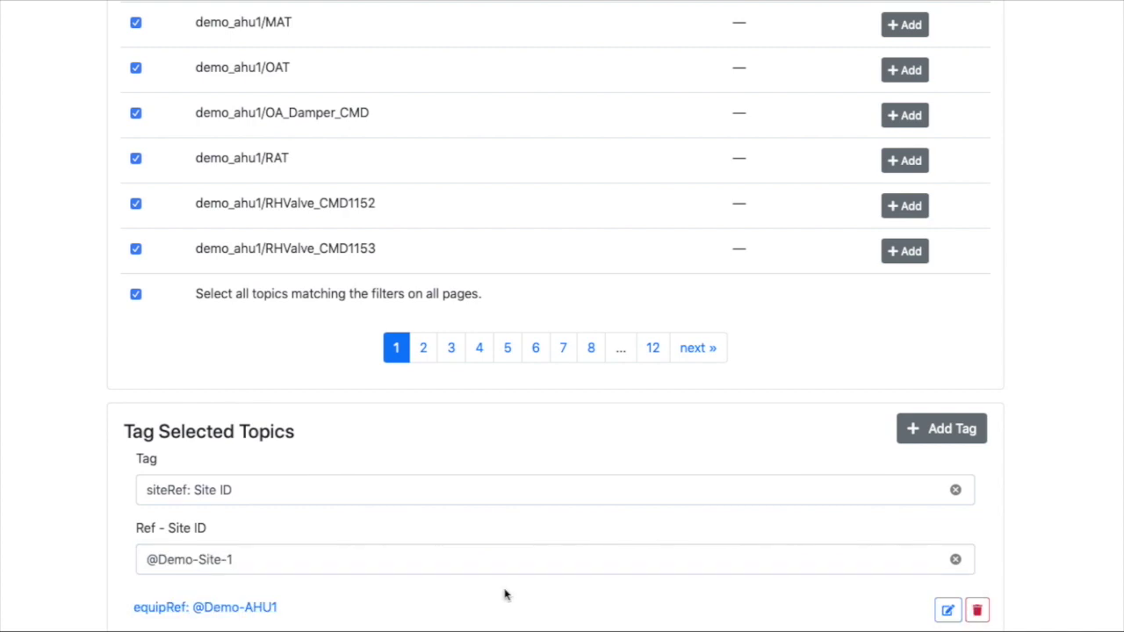
left_click(518, 562)
key("Return")
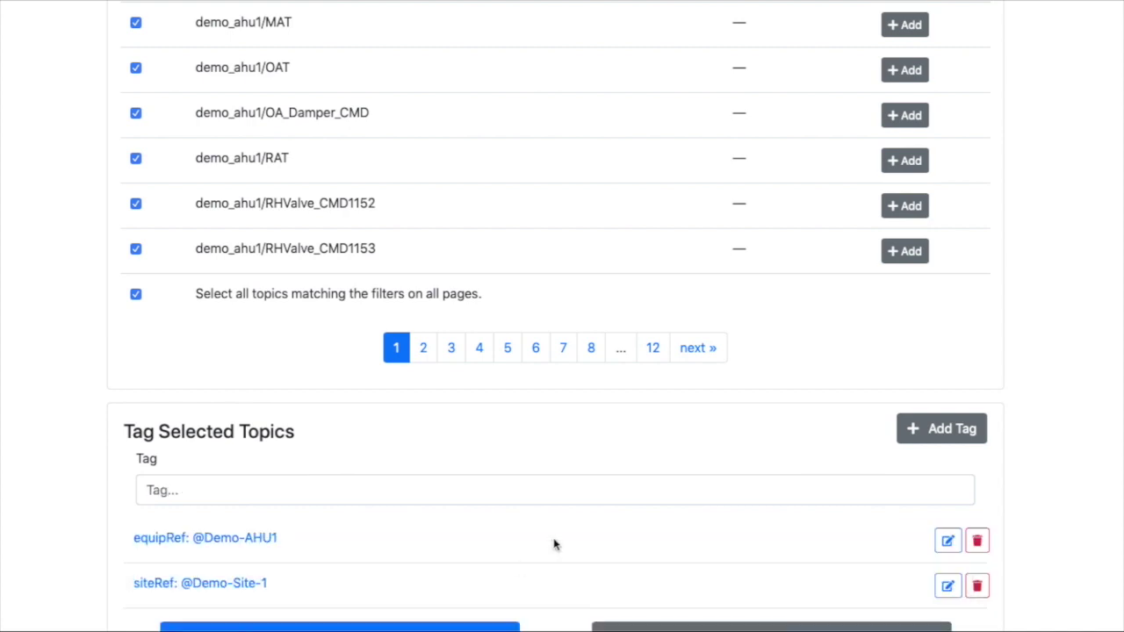
scroll(555, 546, "down", 1)
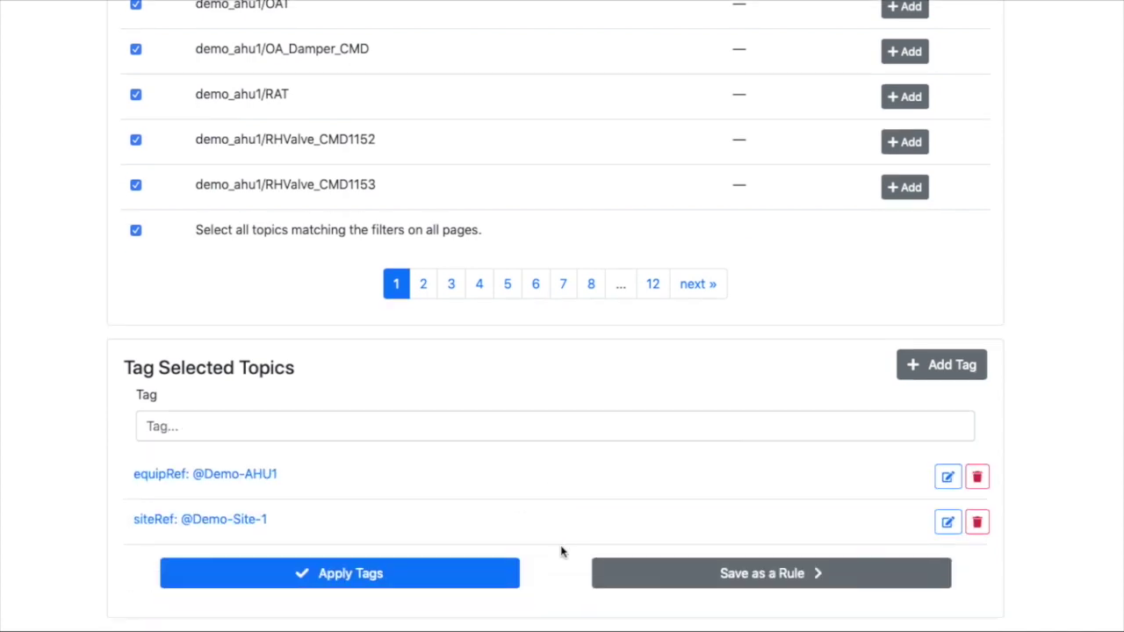
- Apply the equipRef and siteRef tags to the selected AHU1 topics and bring up the save-as-rule form
left_click(365, 576)
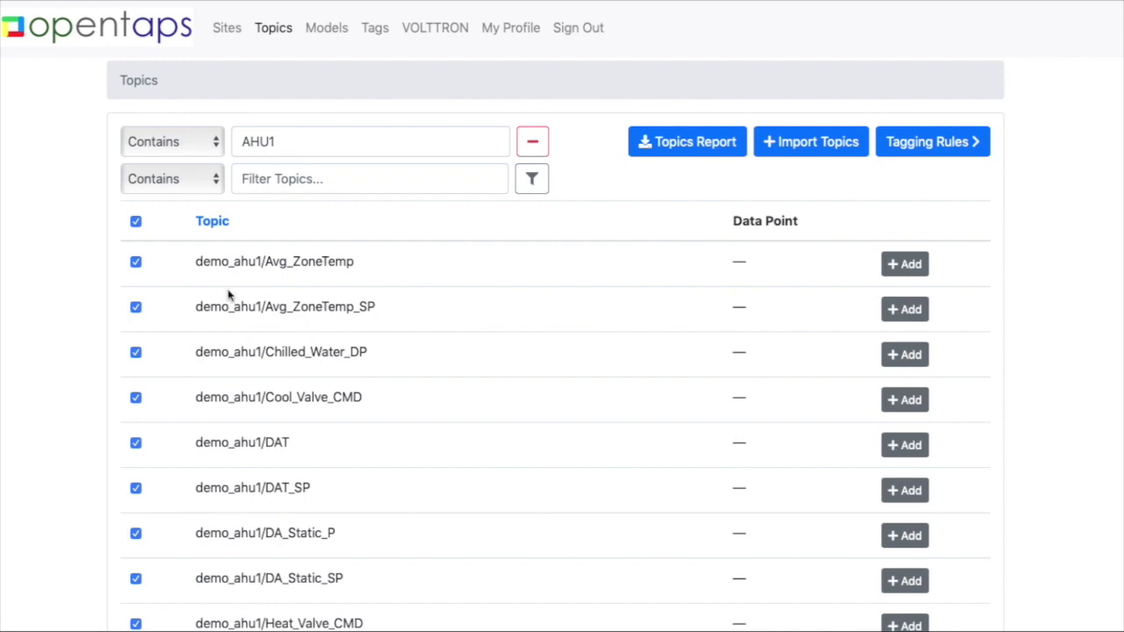
scroll(228, 294, "down", 10)
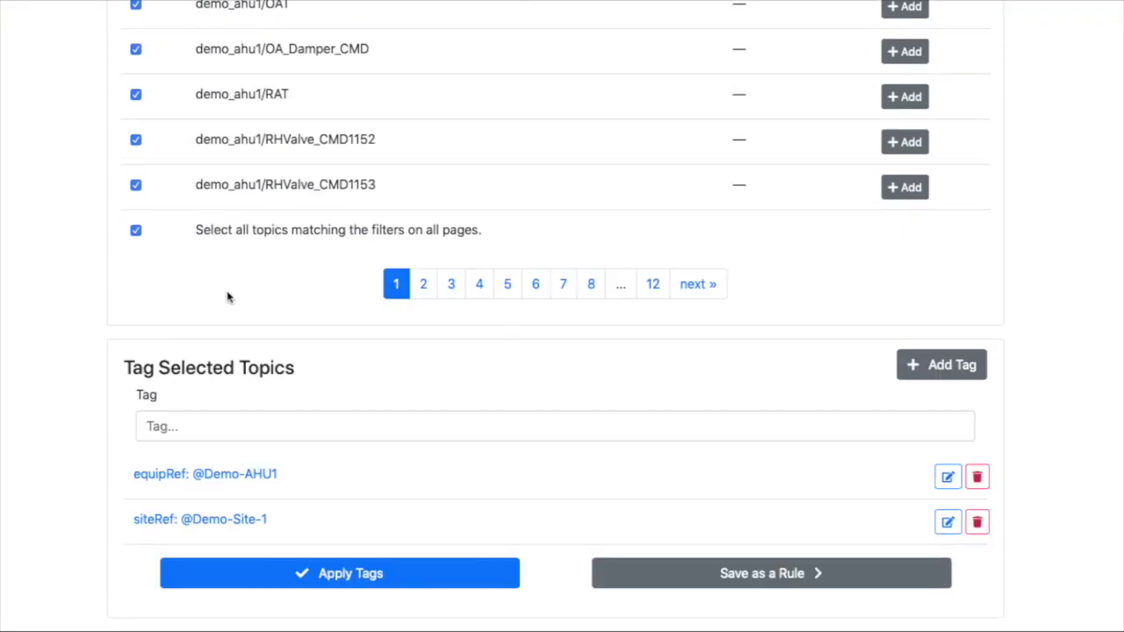
left_click(800, 578)
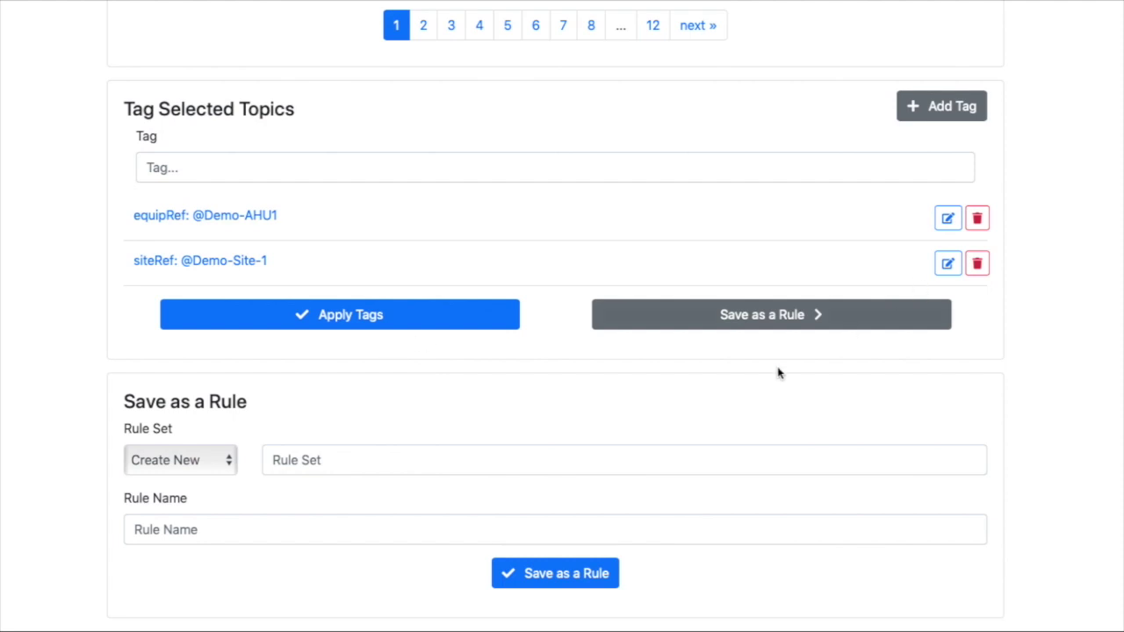
- Save the two tags as rule 'AHU1' in a newly created rule set 'New rules'
left_click(180, 471)
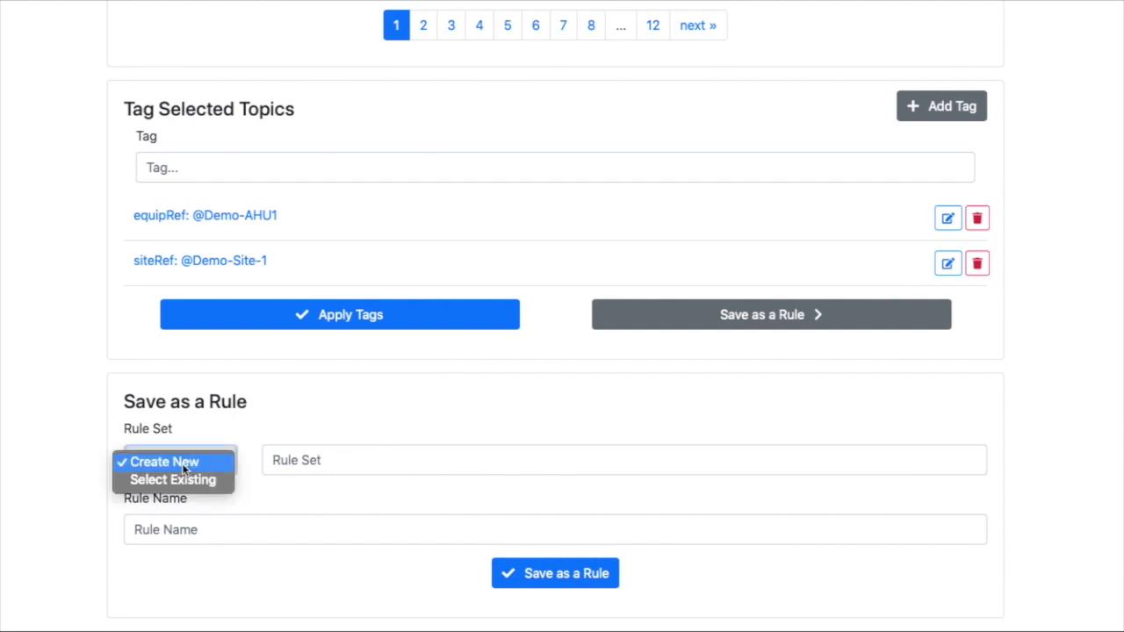
left_click(184, 484)
left_click(303, 457)
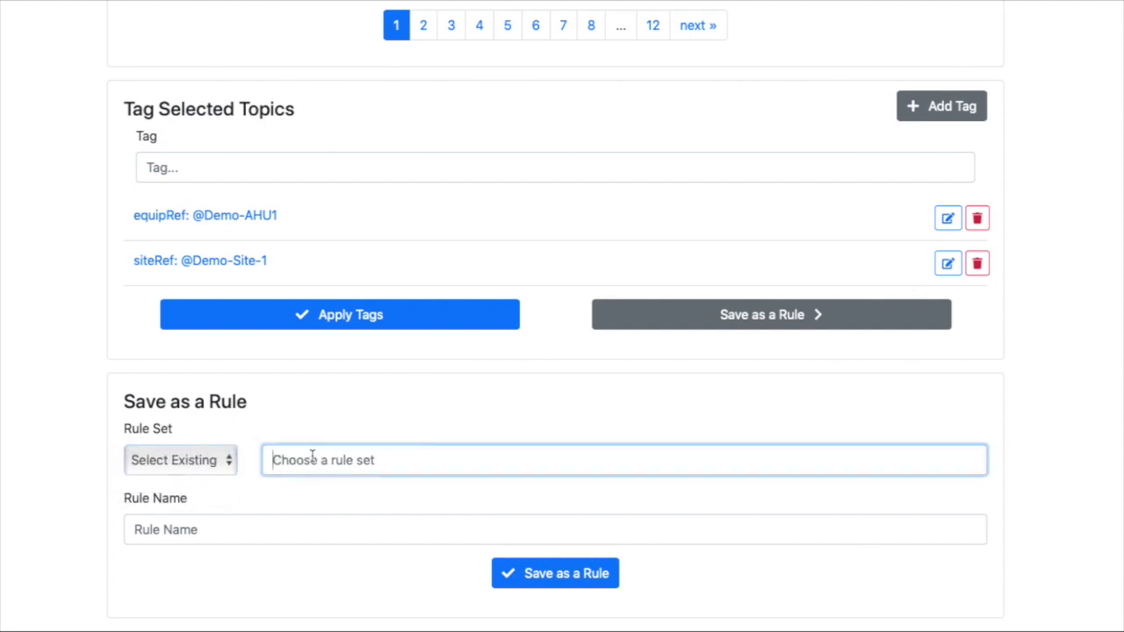
left_click(176, 460)
left_click(176, 444)
left_click(381, 460)
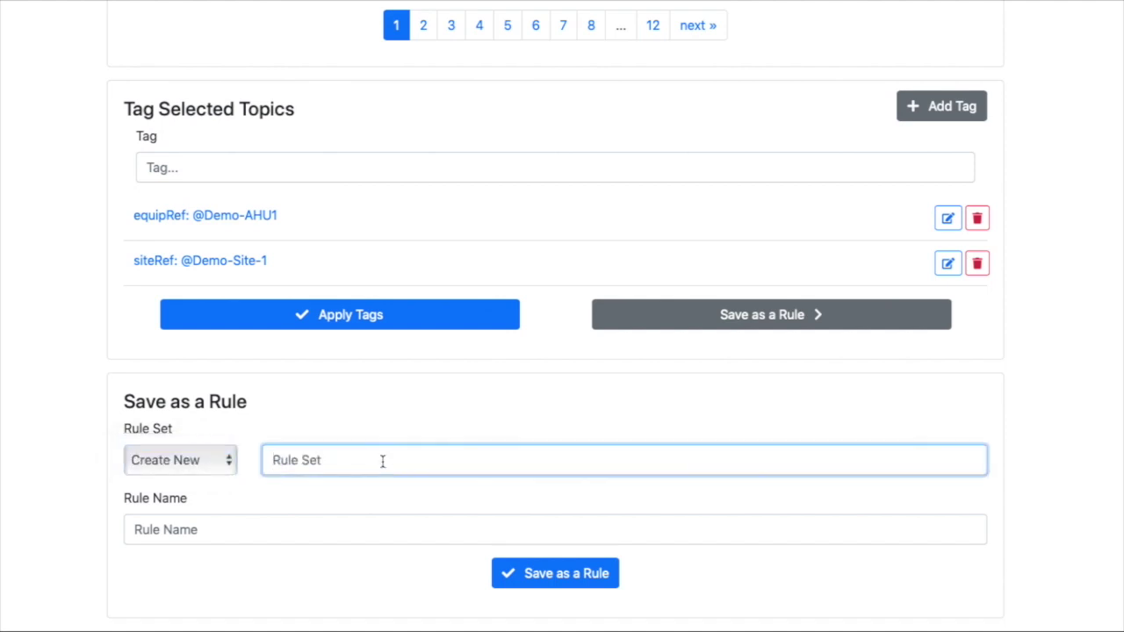
type("New rules")
left_click(340, 530)
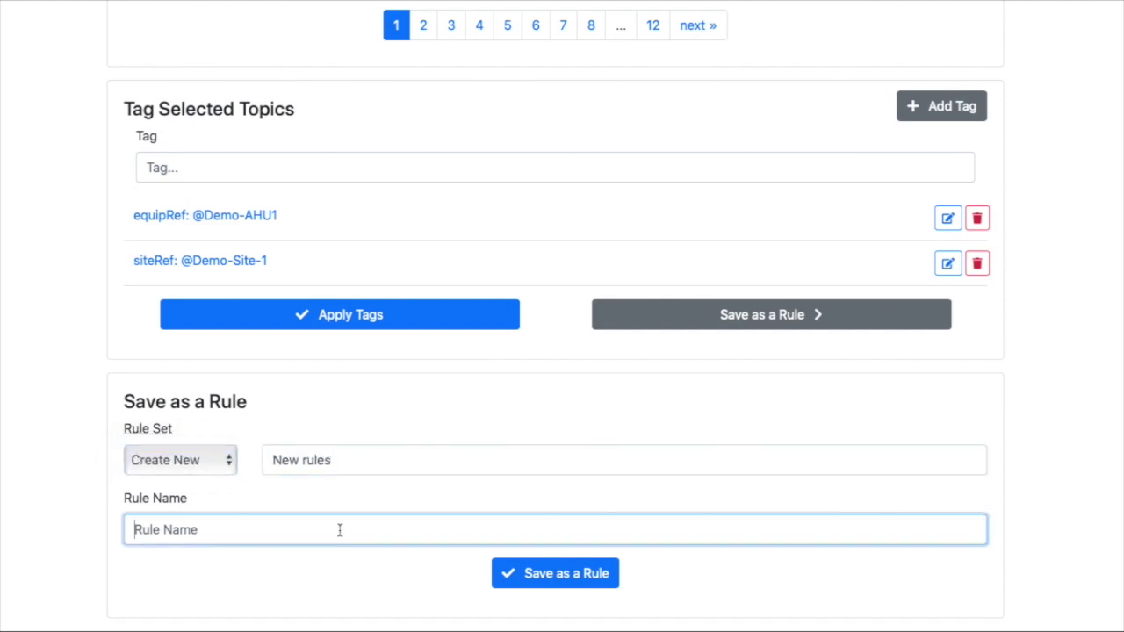
type("AHU1")
left_click(543, 574)
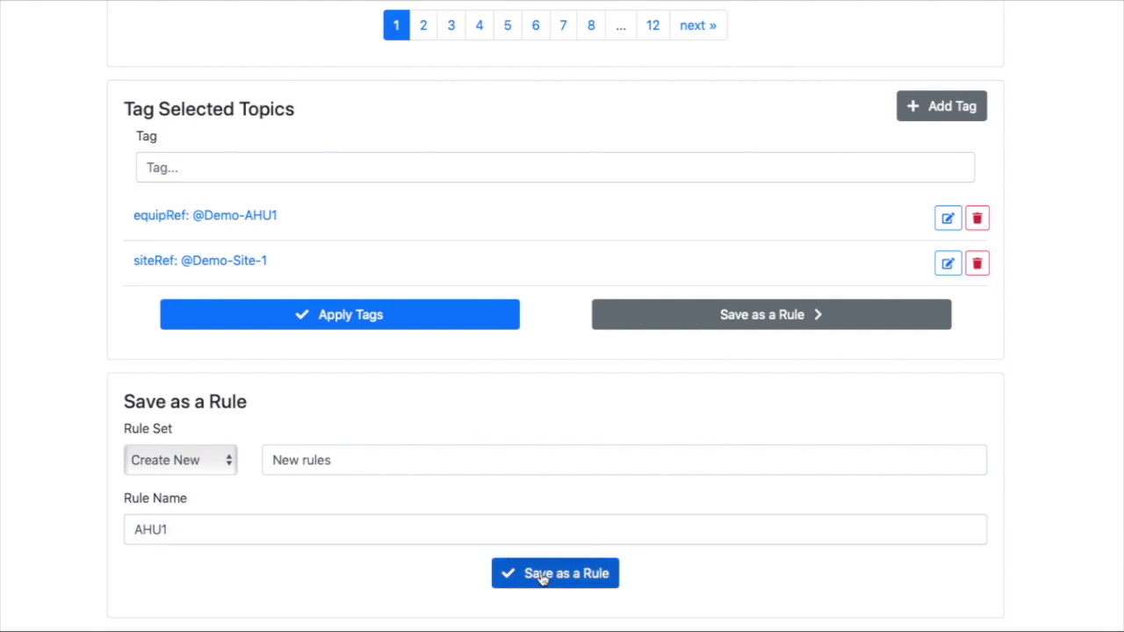
scroll(539, 578, "up", 20)
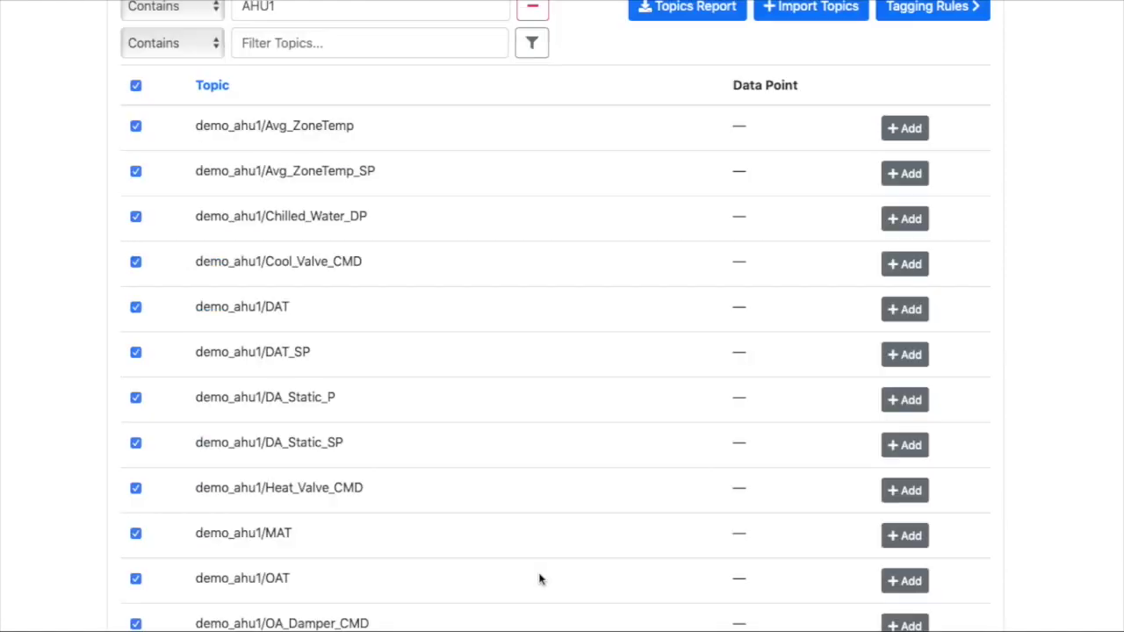
- Open the AHU1 rule from the 'New rules' set and select its AHU1 topic filter text
left_click(945, 129)
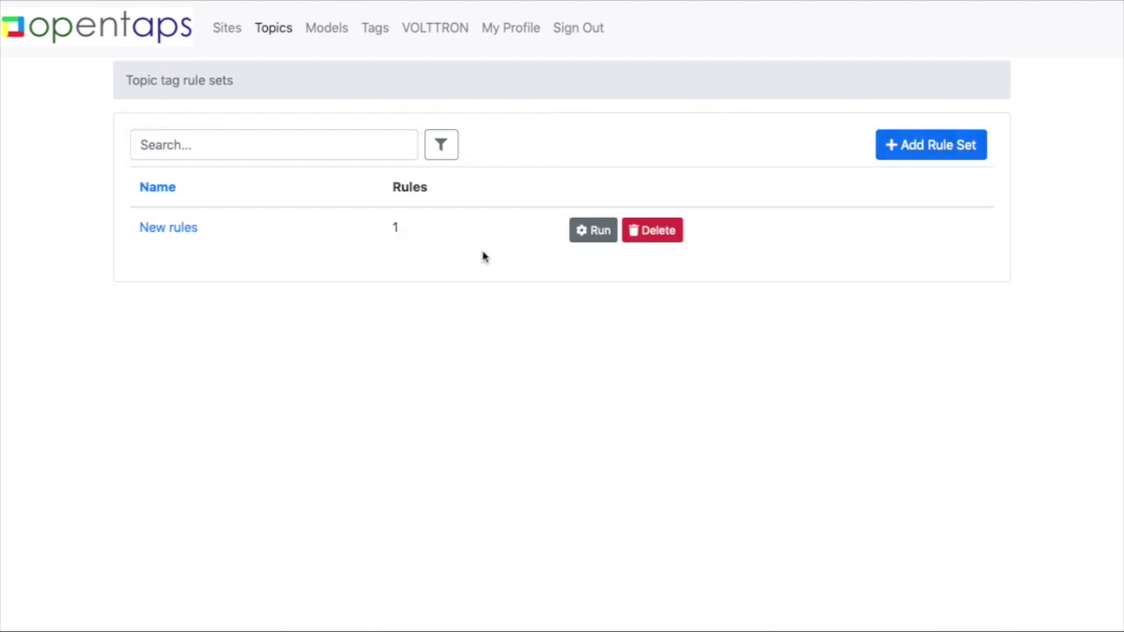
left_click(185, 231)
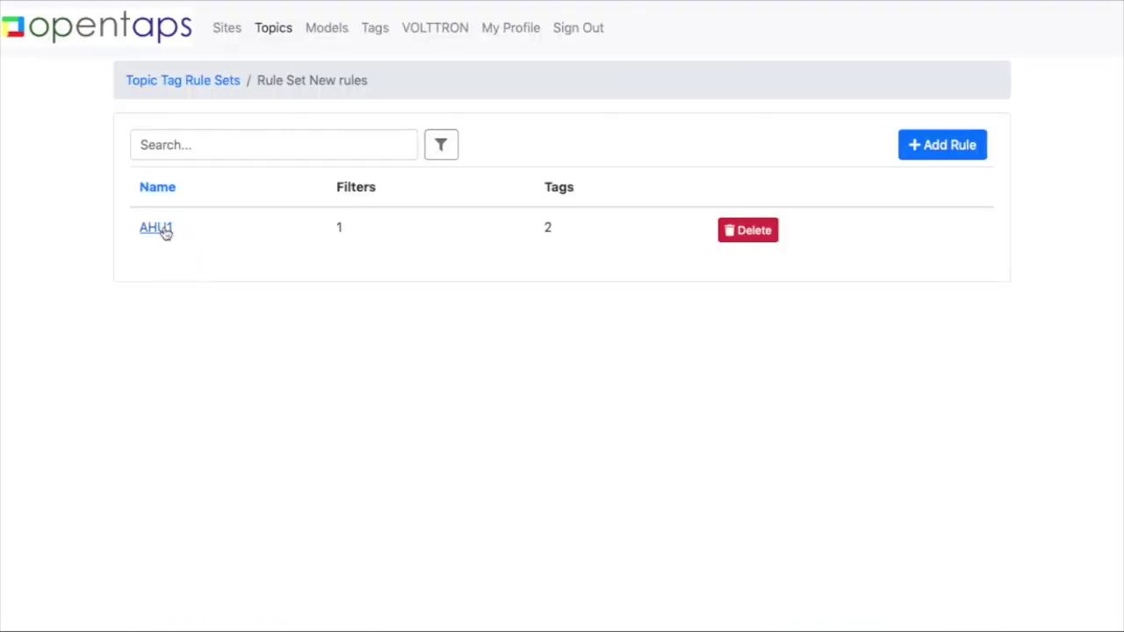
left_click(160, 228)
scroll(253, 301, "down", 10)
scroll(253, 314, "up", 10)
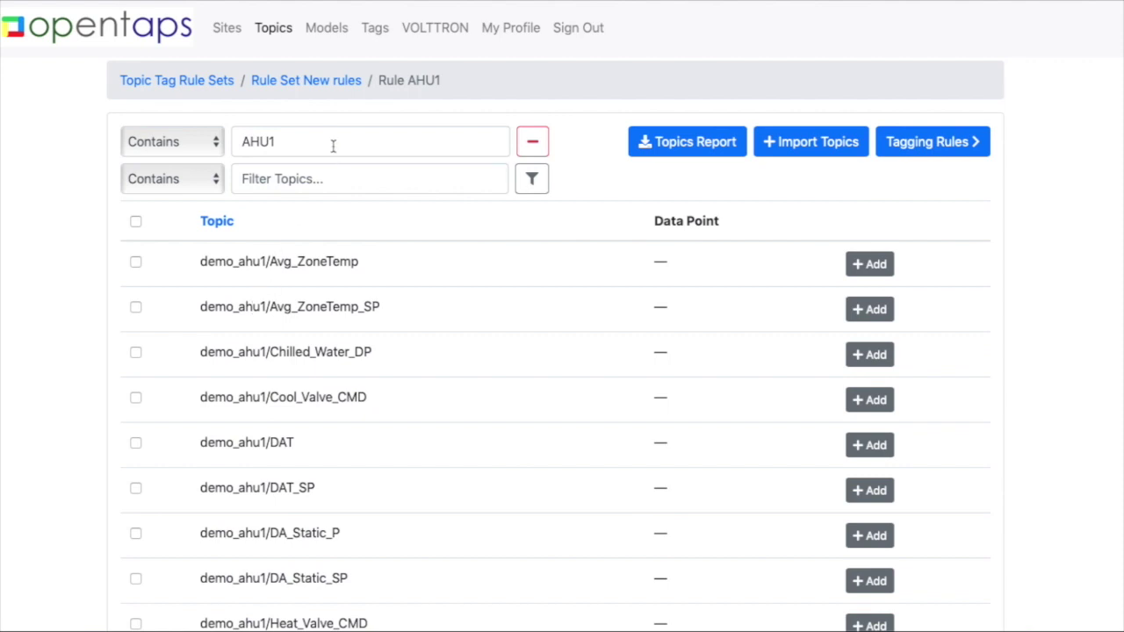
double_click(331, 145)
- Change the first filter to ZoneTemp and add a second filter containing SP
key("BackSpace")
type("ZoneTemp")
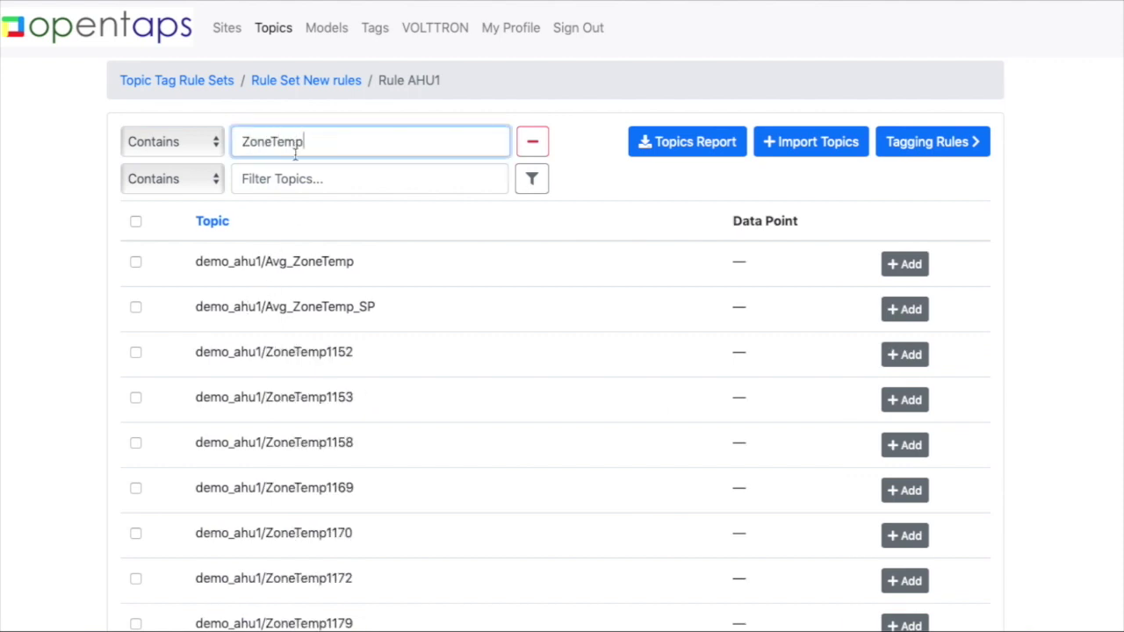
left_click(290, 185)
type("S{")
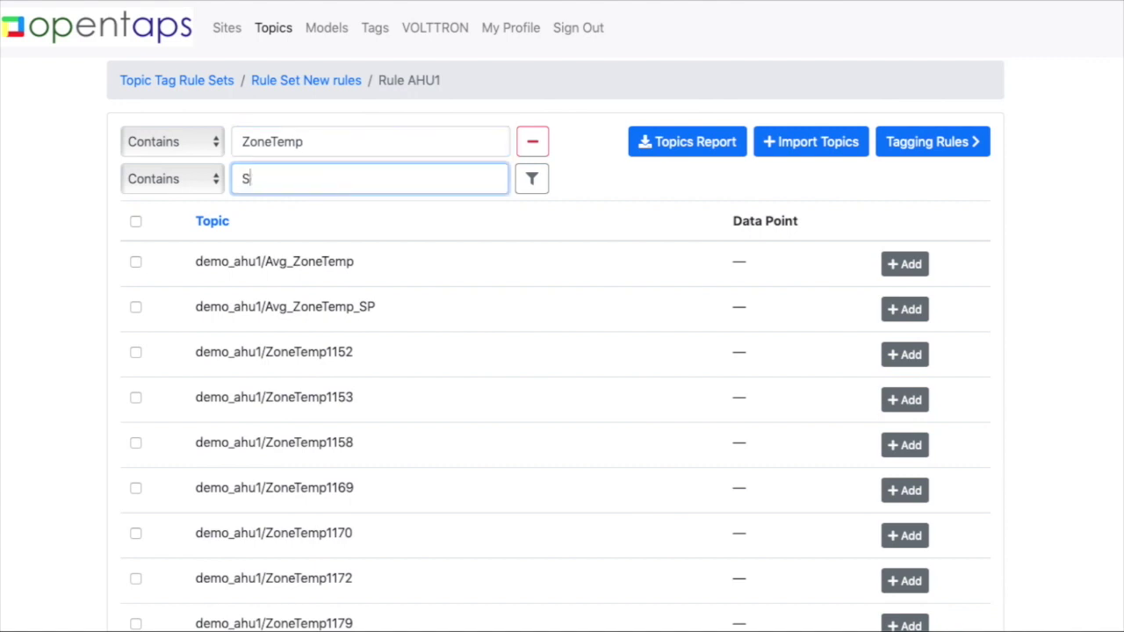
scroll(348, 365, "down", 10)
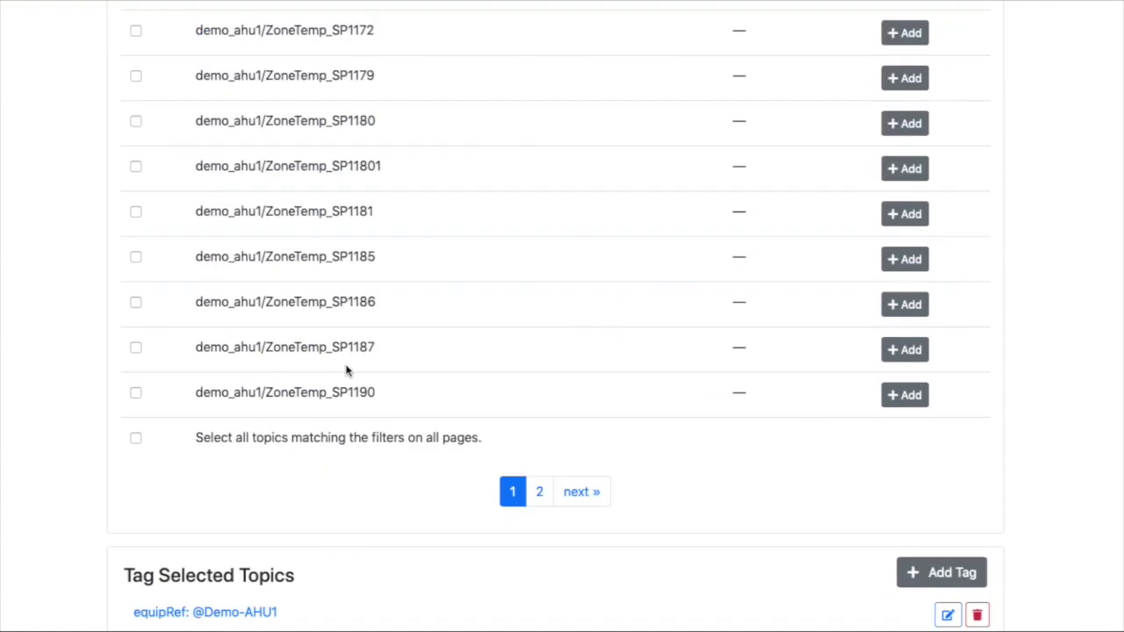
scroll(346, 369, "up", 9)
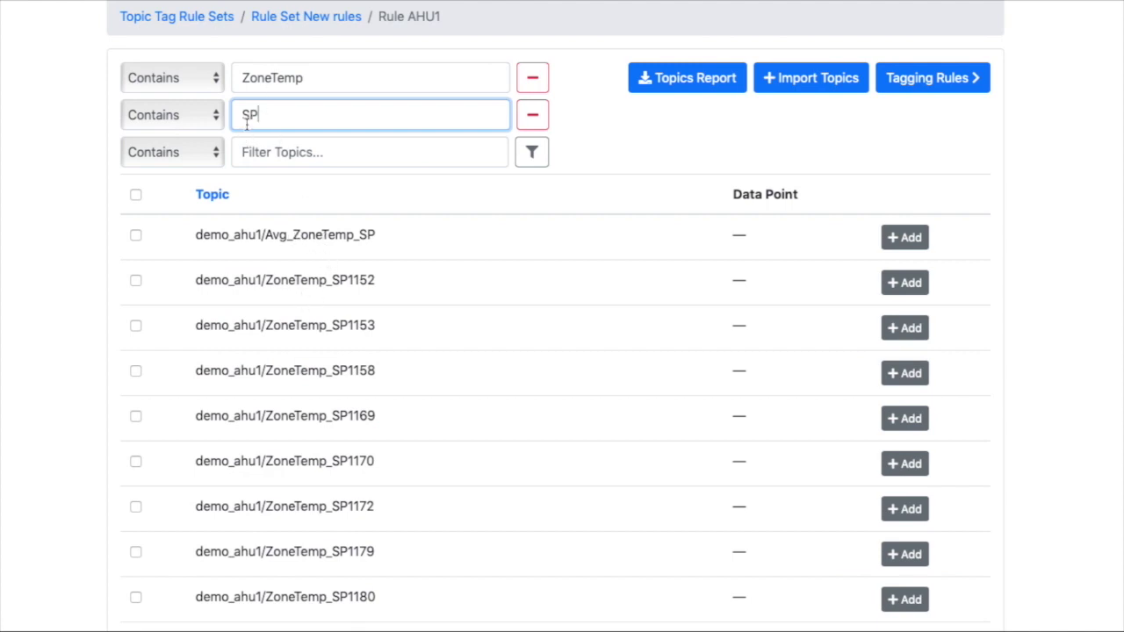
- Add a third Not Contains 'Avg' filter and apply it
left_click(170, 160)
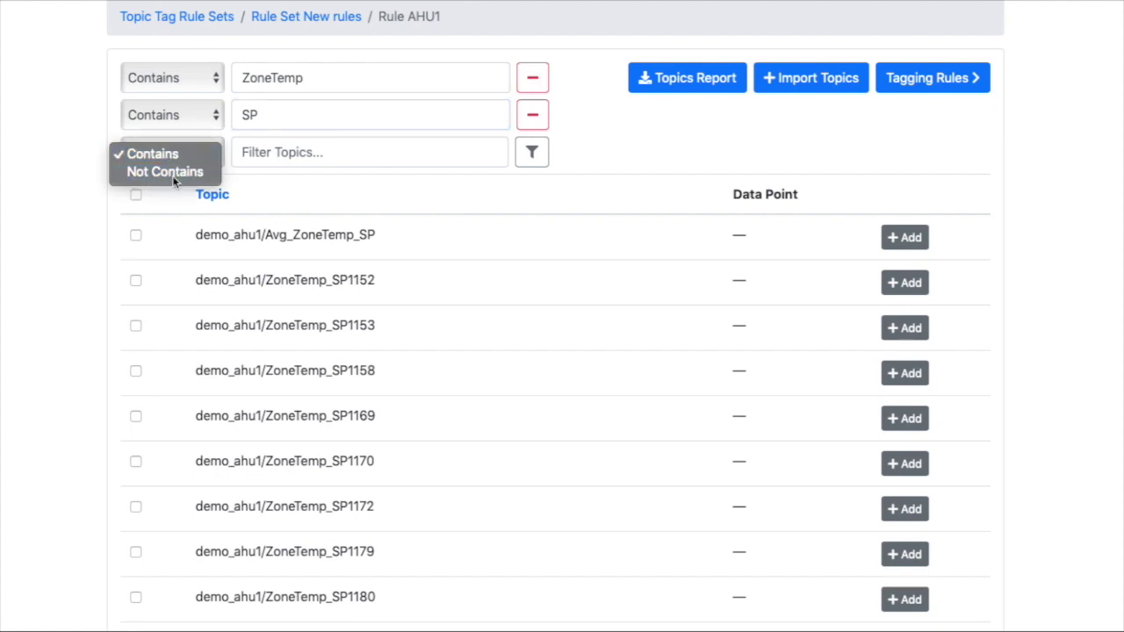
left_click(169, 172)
left_click(343, 151)
type("Avg")
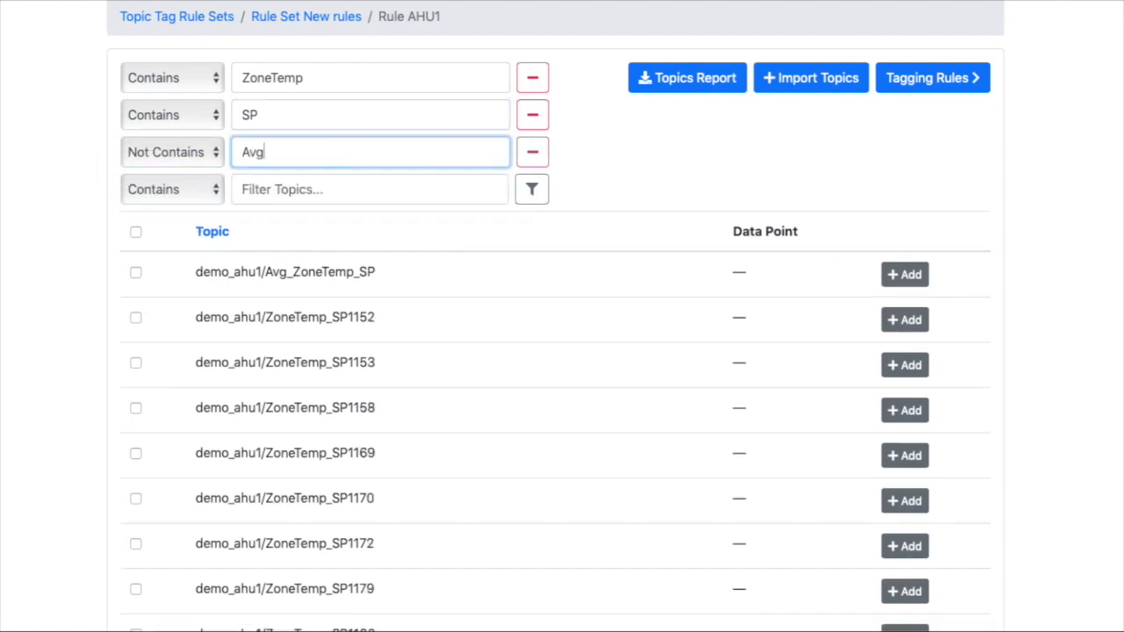
scroll(348, 384, "down", 10)
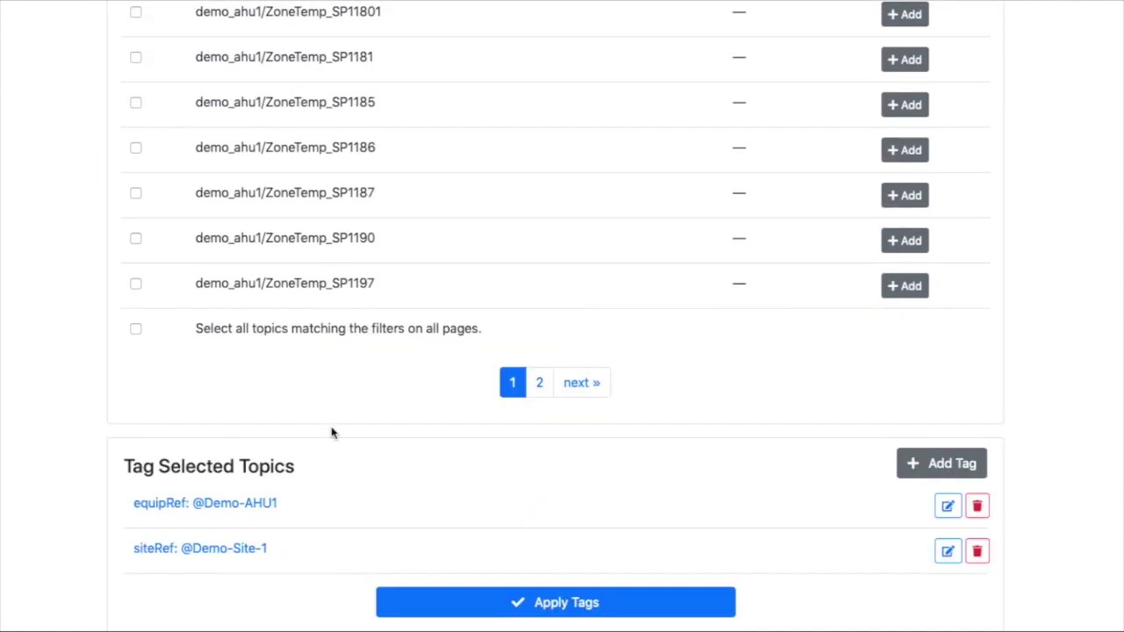
scroll(331, 435, "down", 3)
scroll(328, 442, "up", 10)
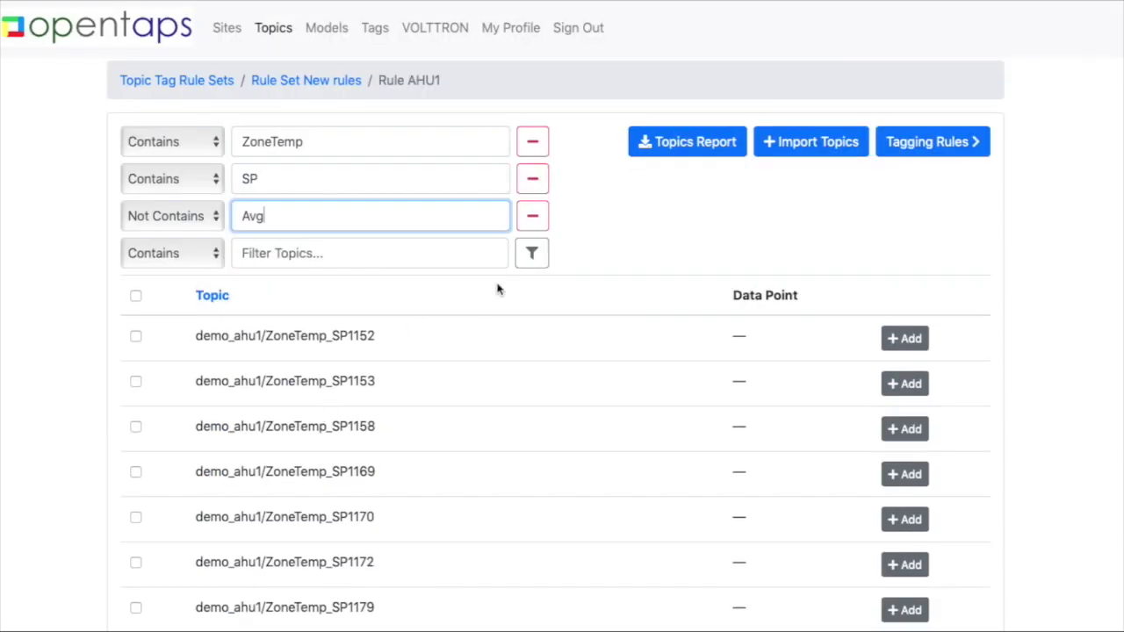
left_click(532, 218)
scroll(316, 409, "down", 1)
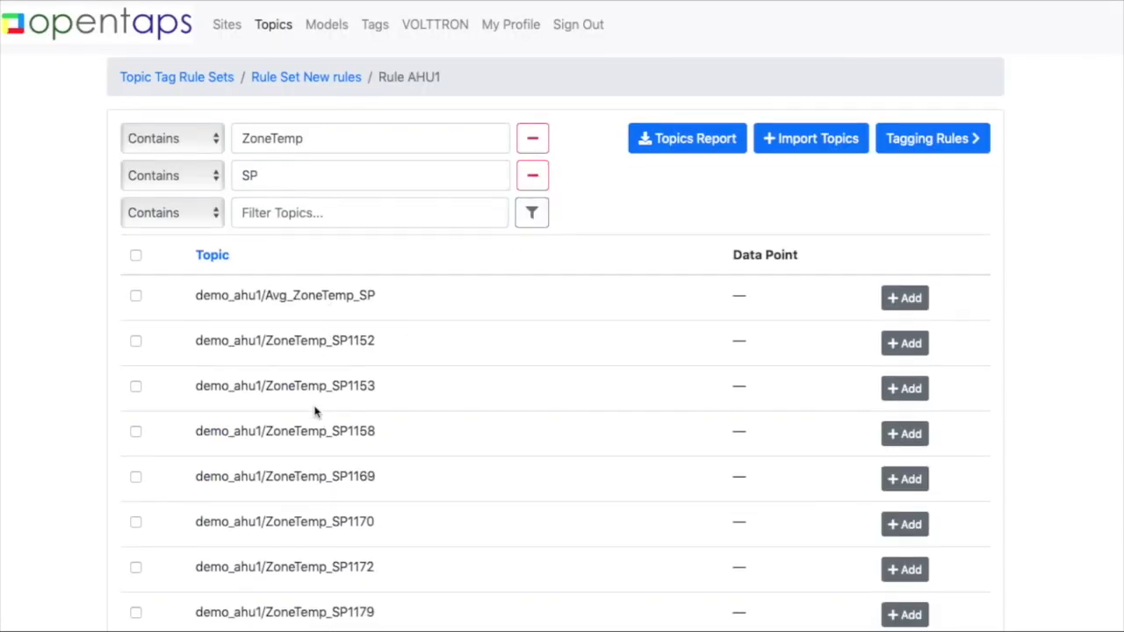
left_click(189, 217)
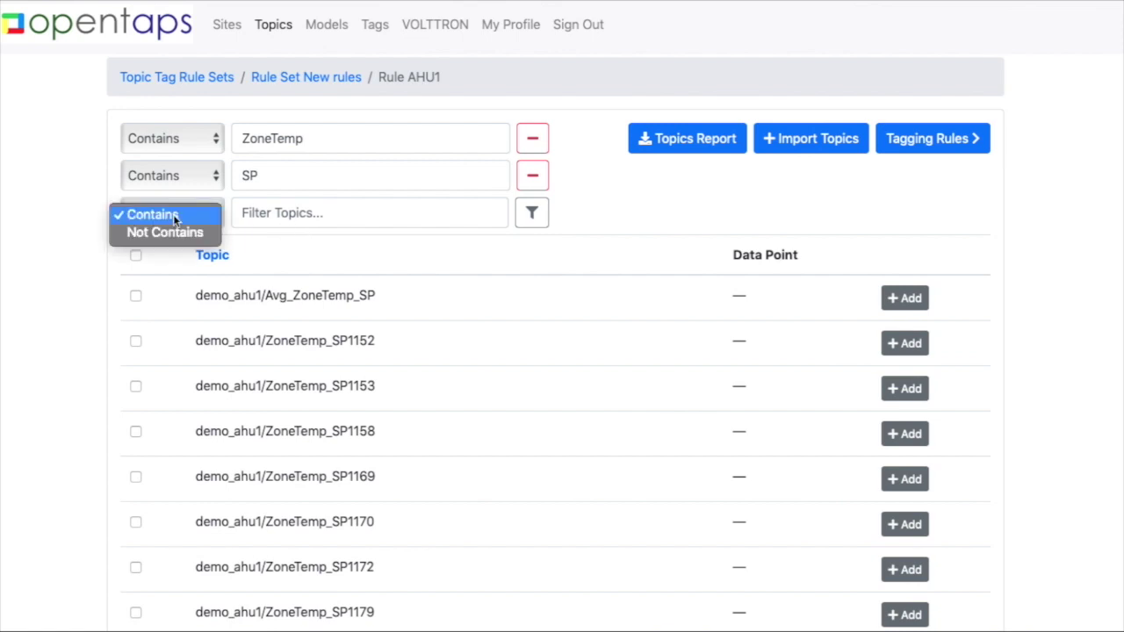
left_click(193, 230)
left_click(337, 216)
type("Avg")
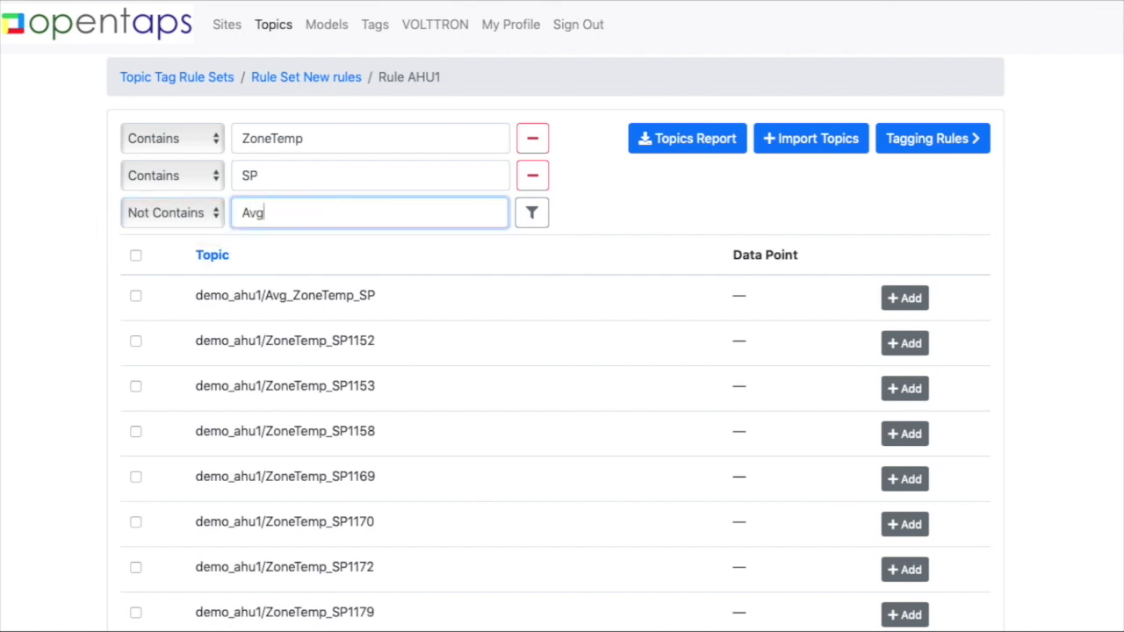
key("Return")
scroll(305, 479, "down", 6)
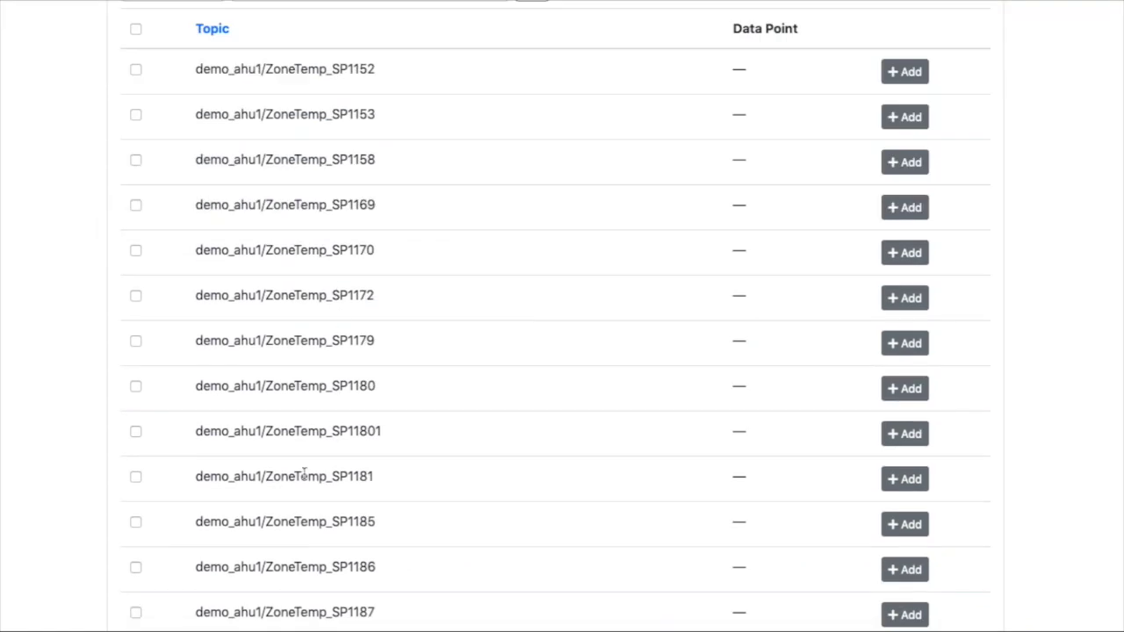
- Delete the equipRef and siteRef tags
scroll(304, 479, "down", 4)
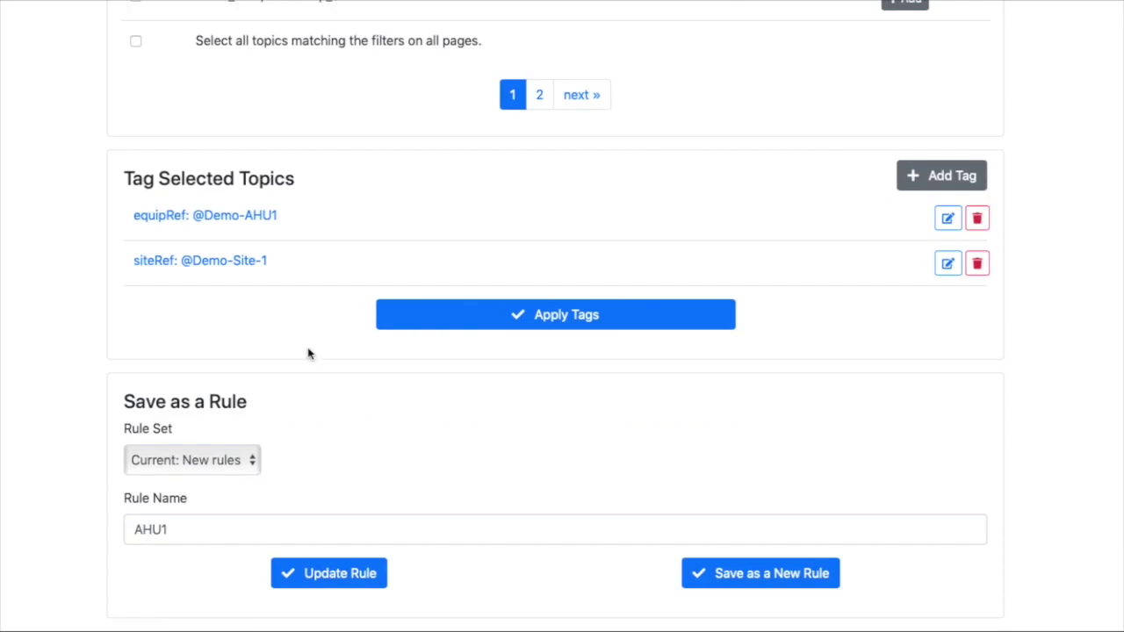
left_click(980, 220)
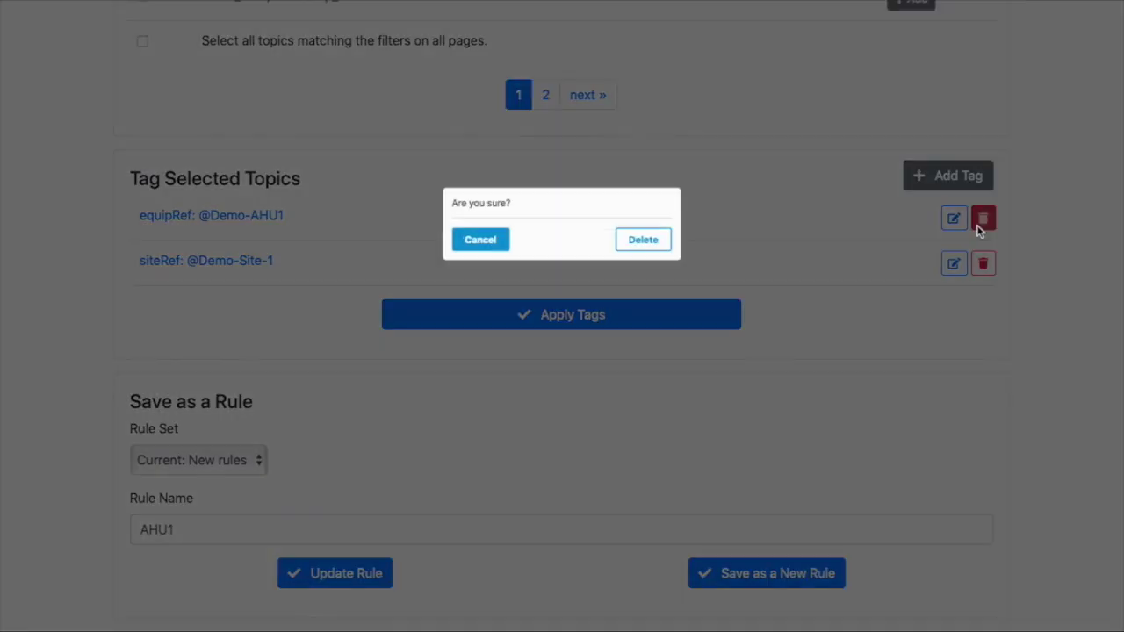
left_click(654, 218)
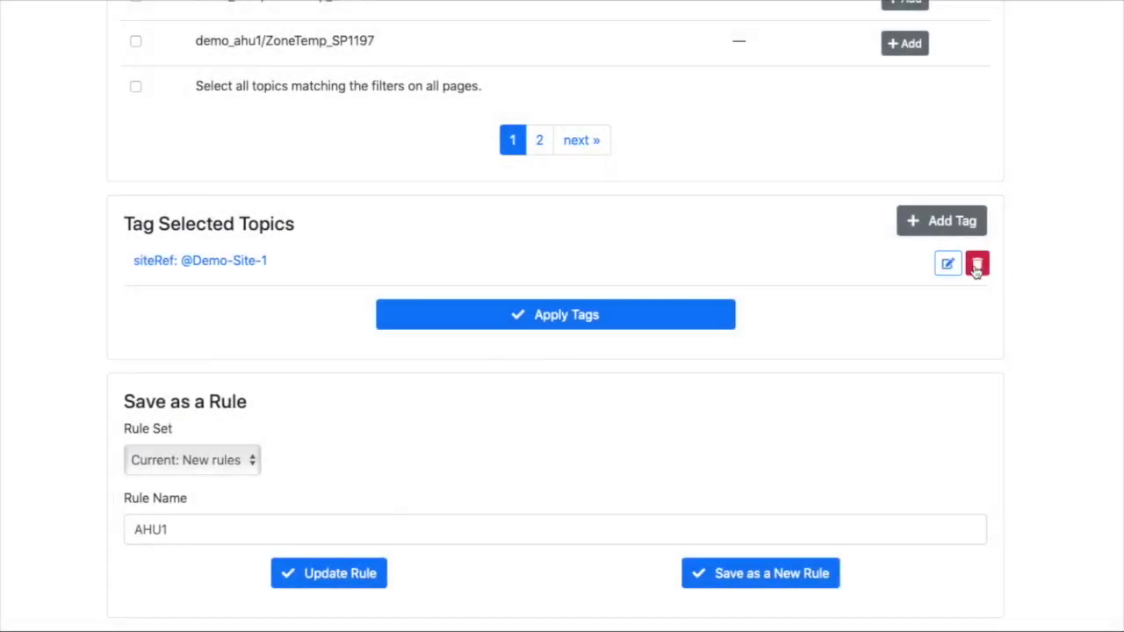
left_click(983, 264)
left_click(654, 217)
- Add the zone, temp and sp tags
left_click(957, 309)
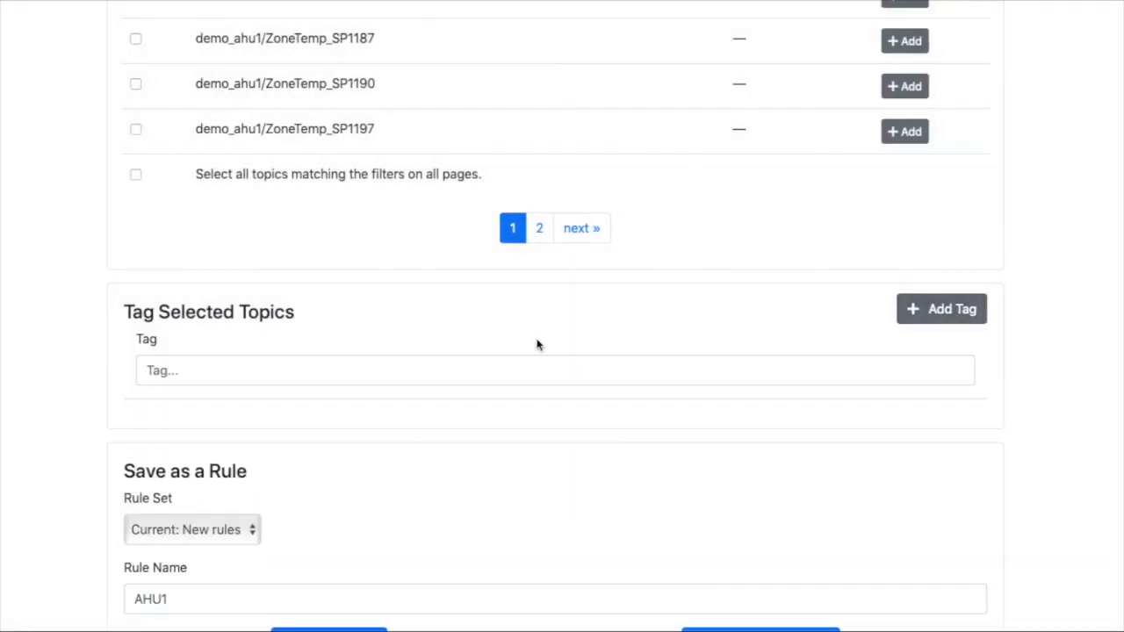
left_click(390, 369)
type("zone")
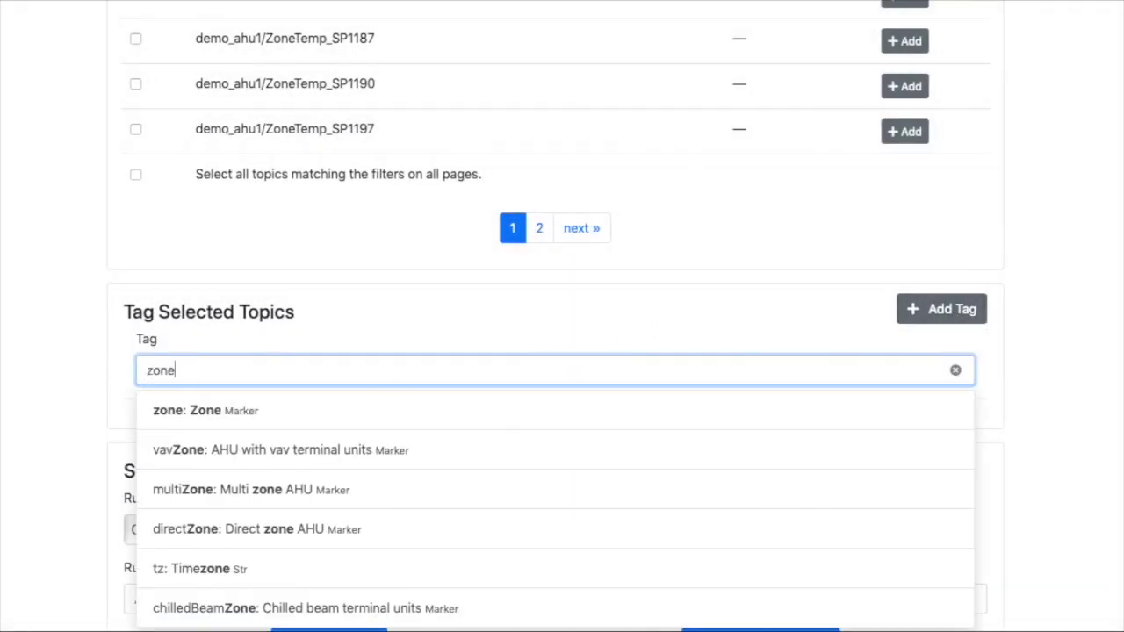
left_click(377, 415)
left_click(329, 370)
type("temp")
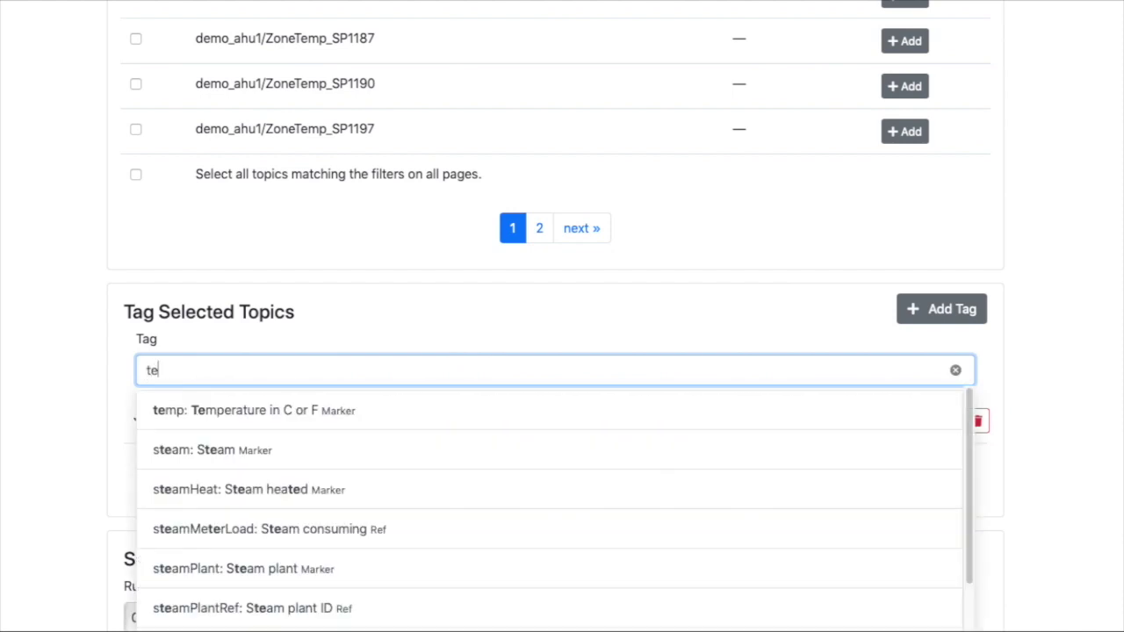
left_click(338, 410)
left_click(326, 370)
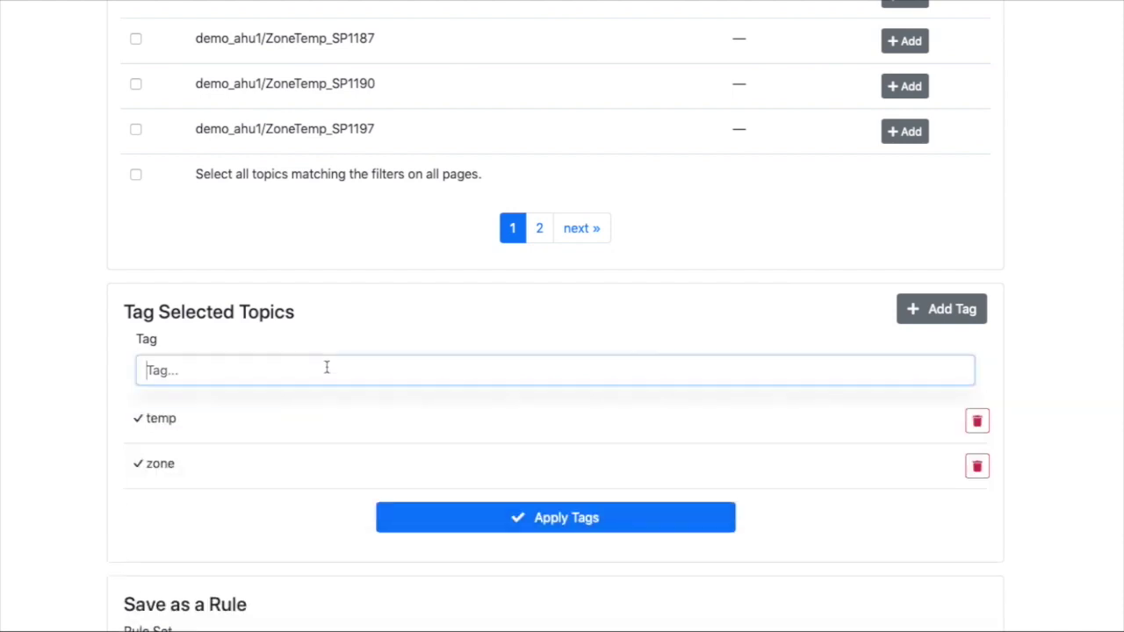
type("set")
left_click(314, 410)
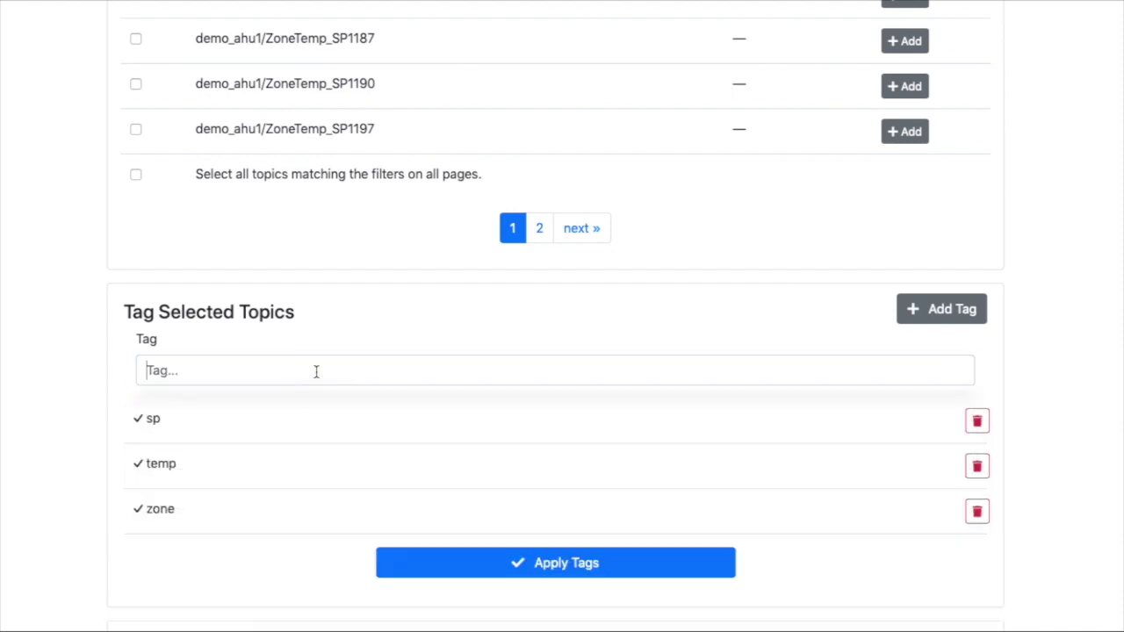
- Add the unit tag with value F and the his tag
left_click(317, 370)
type("unit")
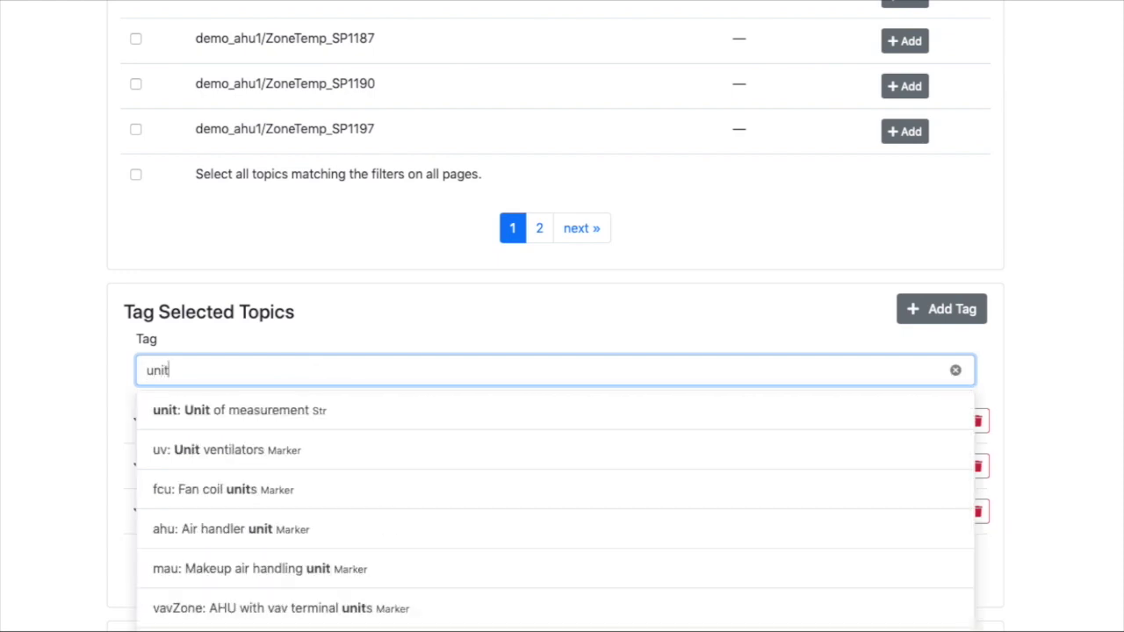
left_click(314, 419)
left_click(296, 444)
type("F")
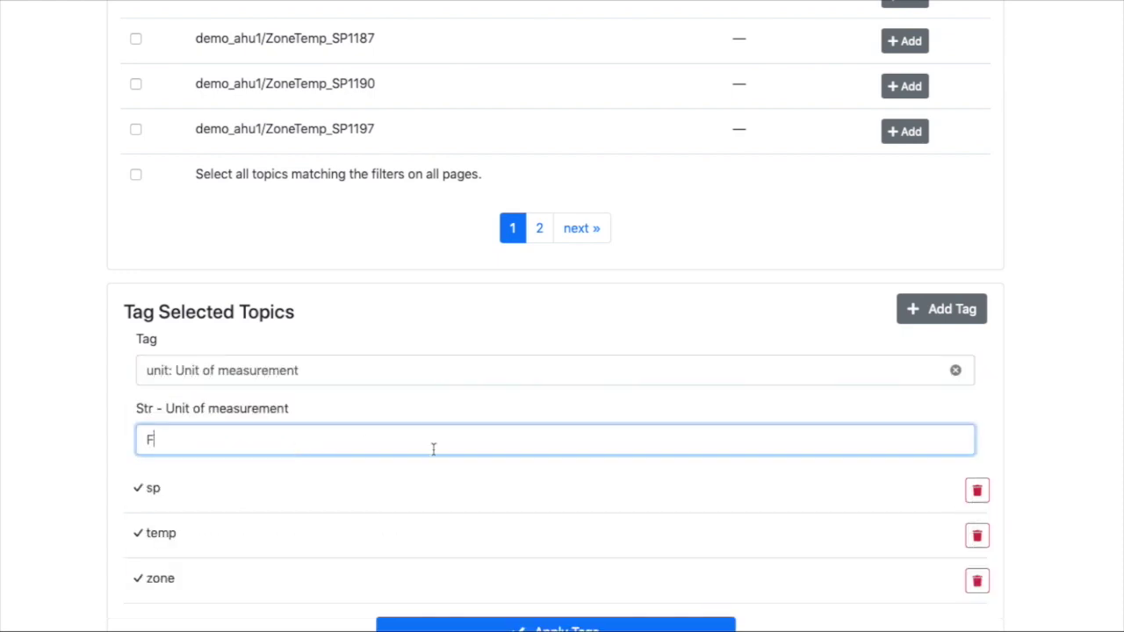
key("Return")
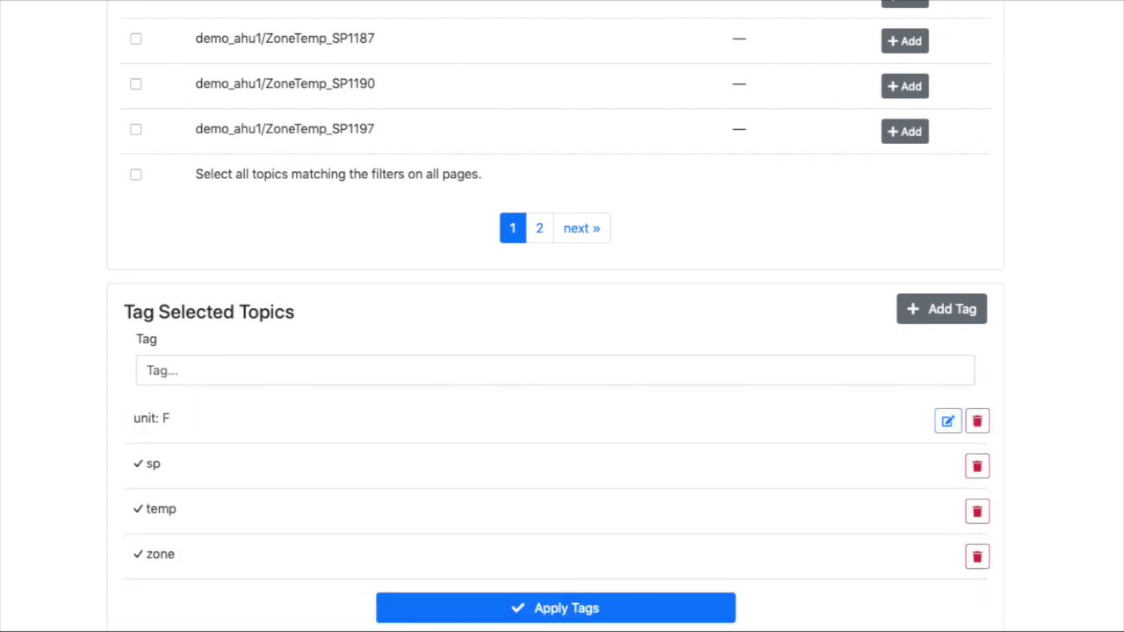
left_click(412, 371)
type("his")
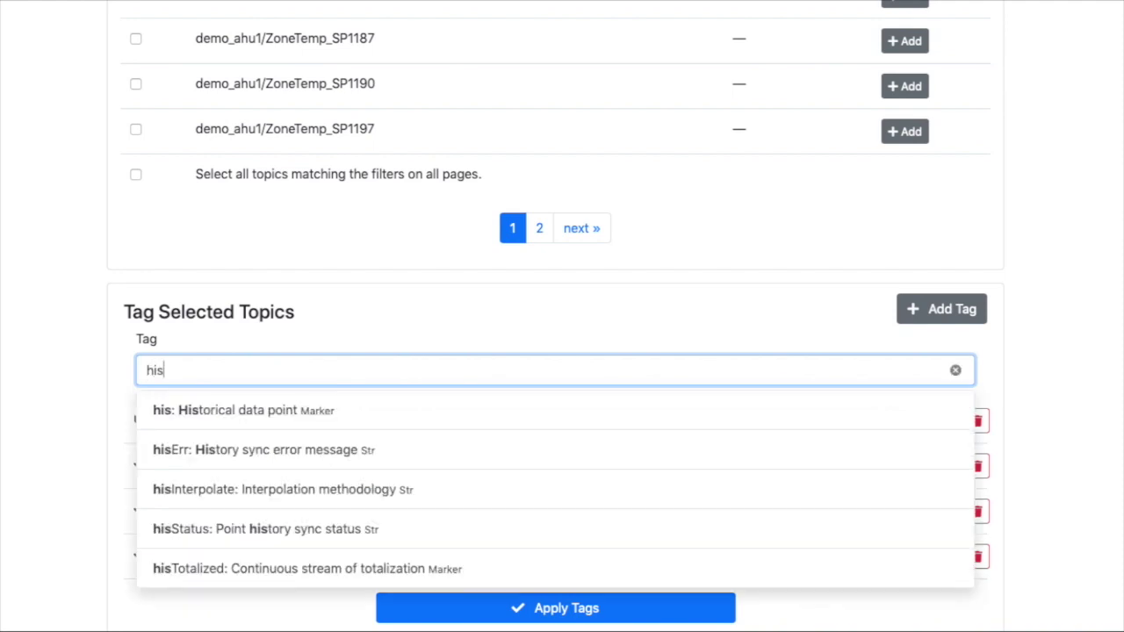
left_click(401, 408)
scroll(402, 407, "down", 3)
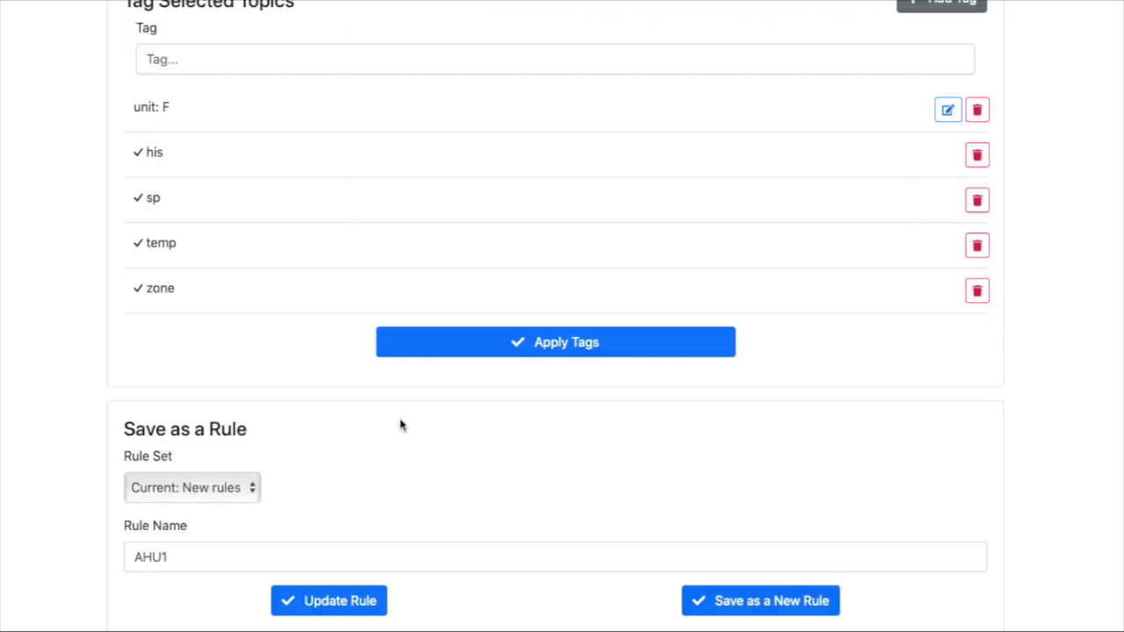
scroll(399, 434, "down", 1)
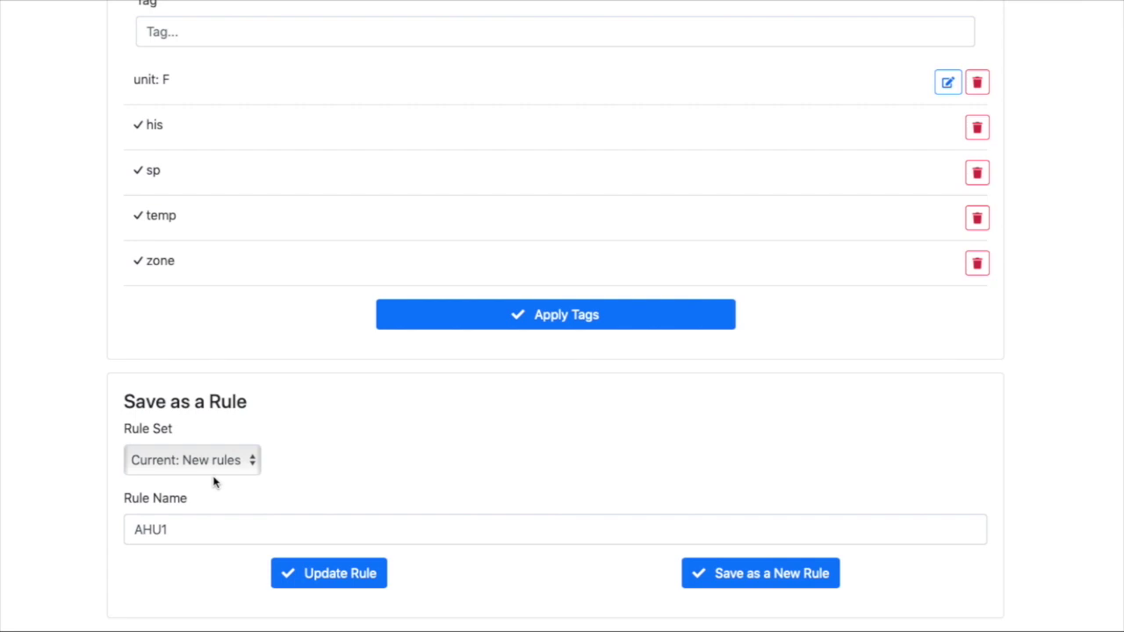
- Save the rule as a new rule named 'Zone Temp Set Points'
double_click(192, 530)
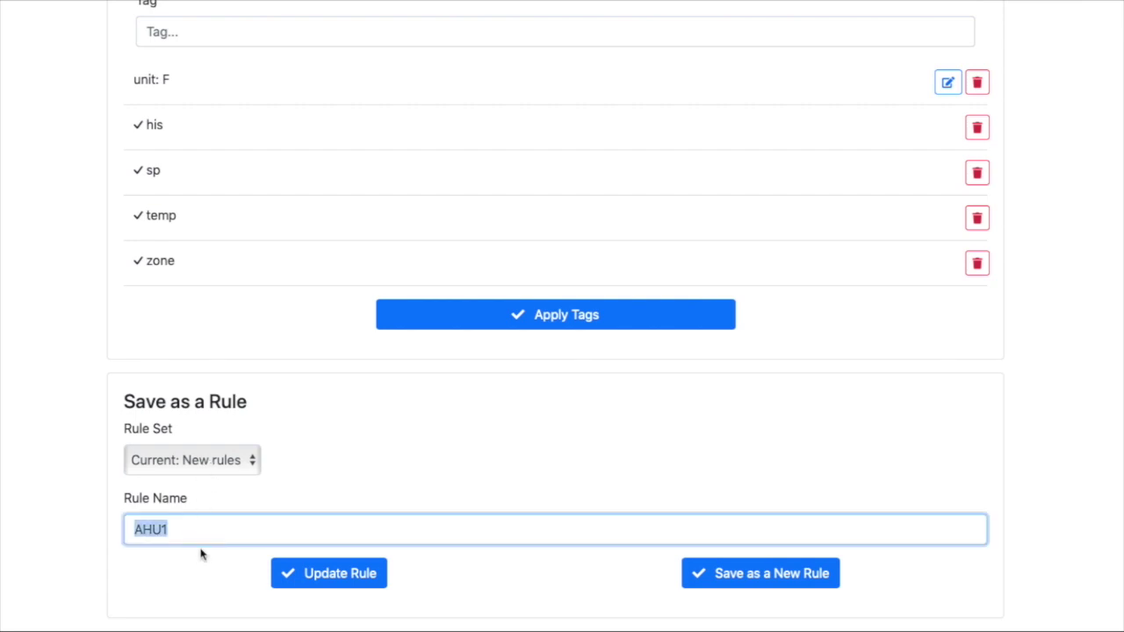
type("Zone Temp Set Points")
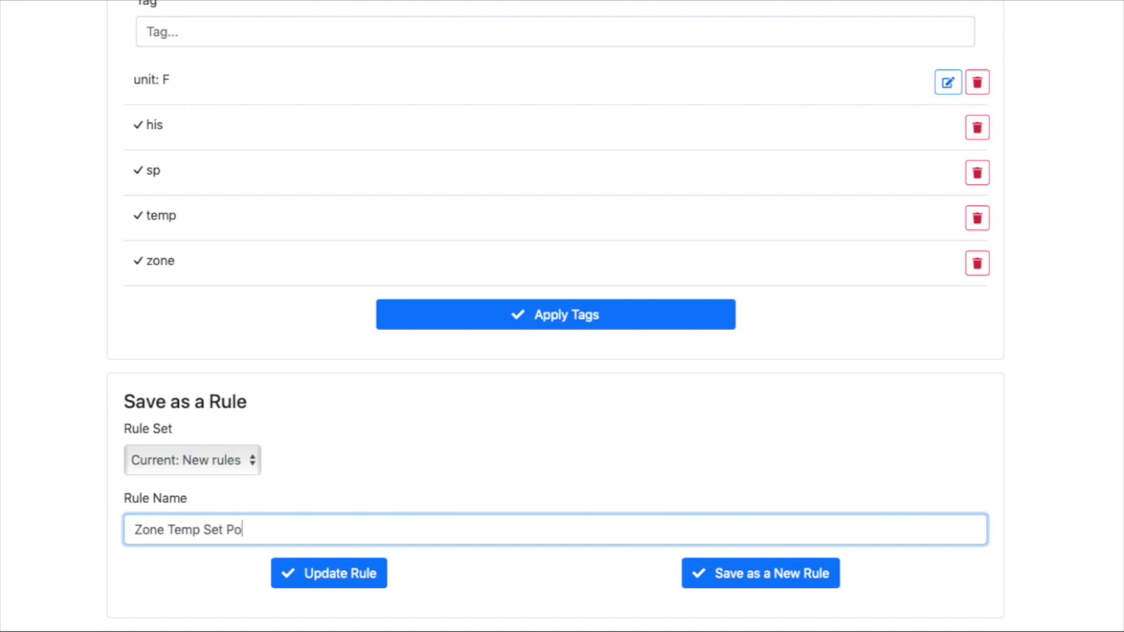
left_click(717, 579)
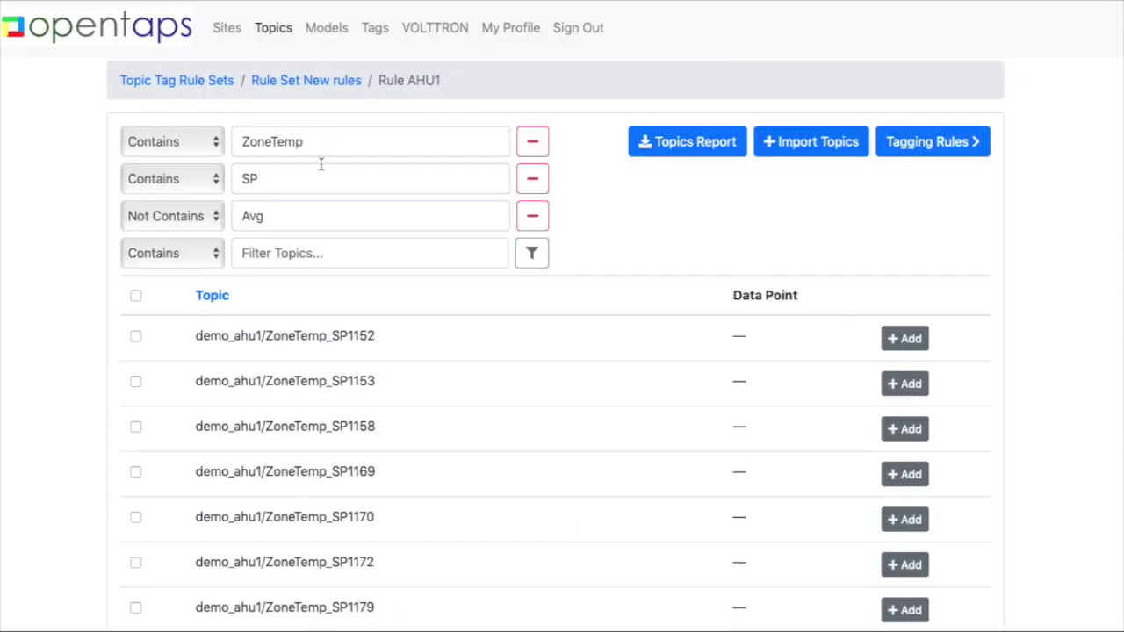
- Switch the SP filter to Not Contains so SP topics are excluded
left_click(211, 186)
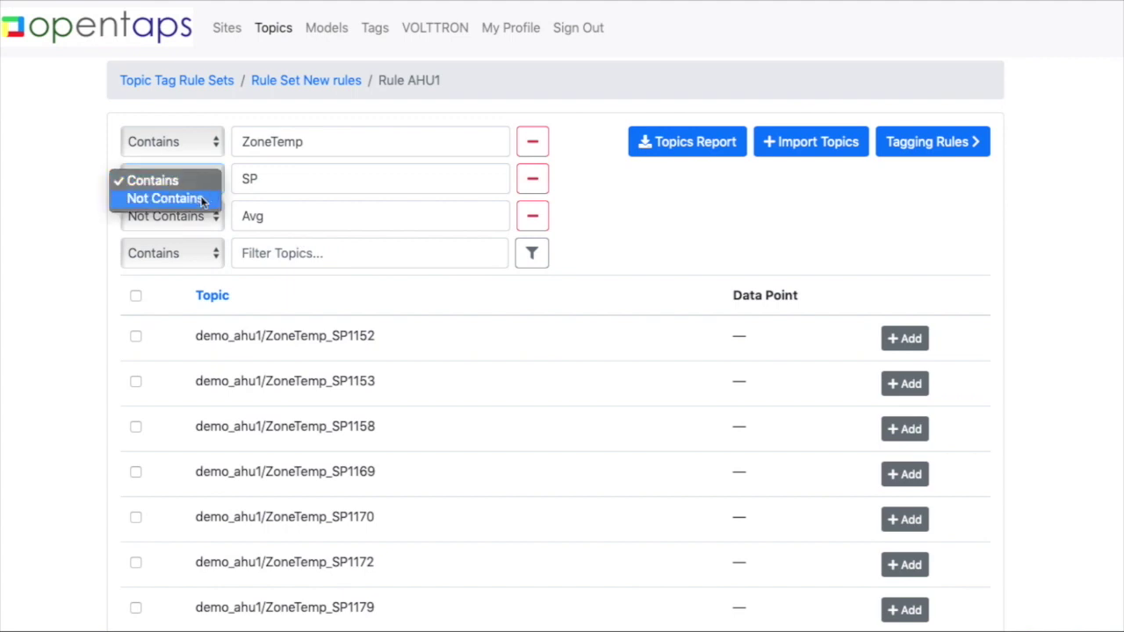
left_click(203, 200)
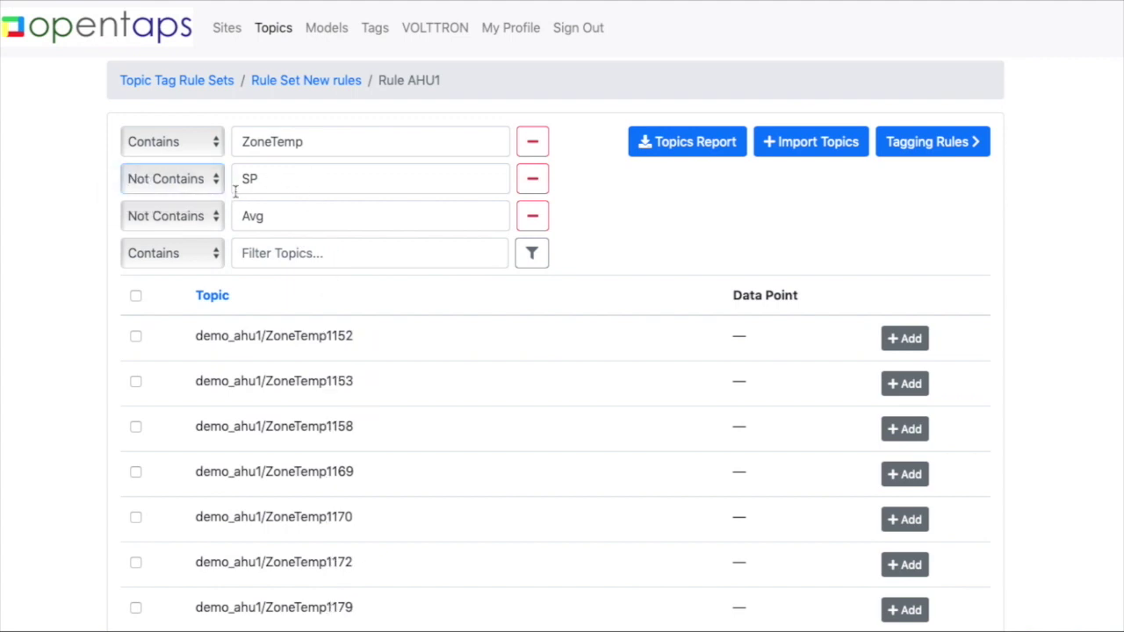
scroll(298, 246, "down", 15)
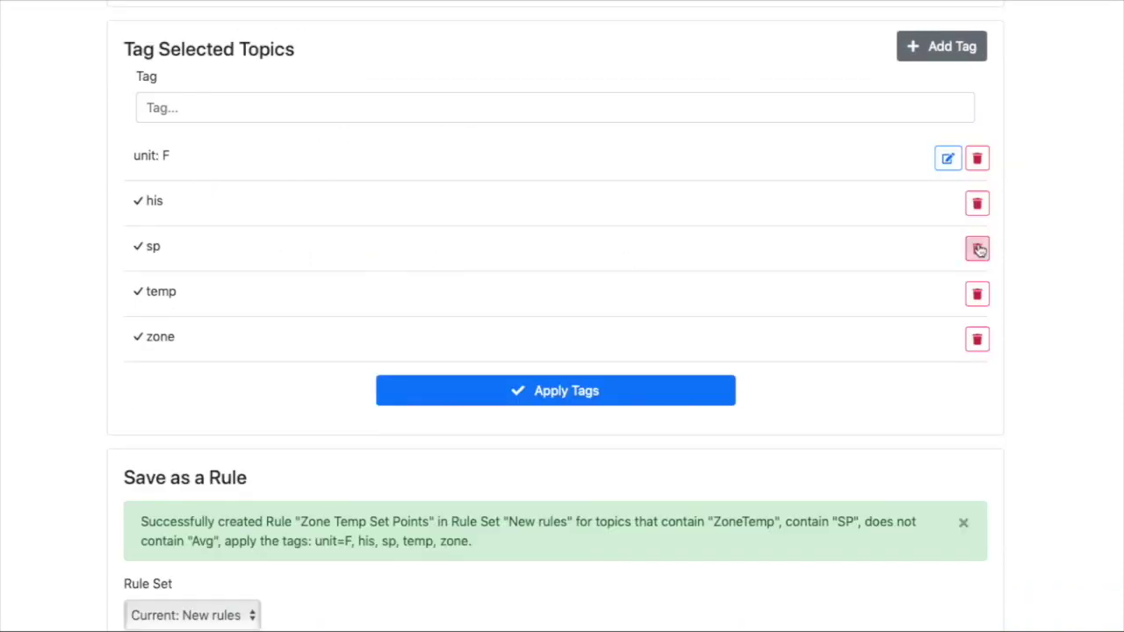
- Replace the sp tag with the point tag
left_click(977, 249)
left_click(673, 220)
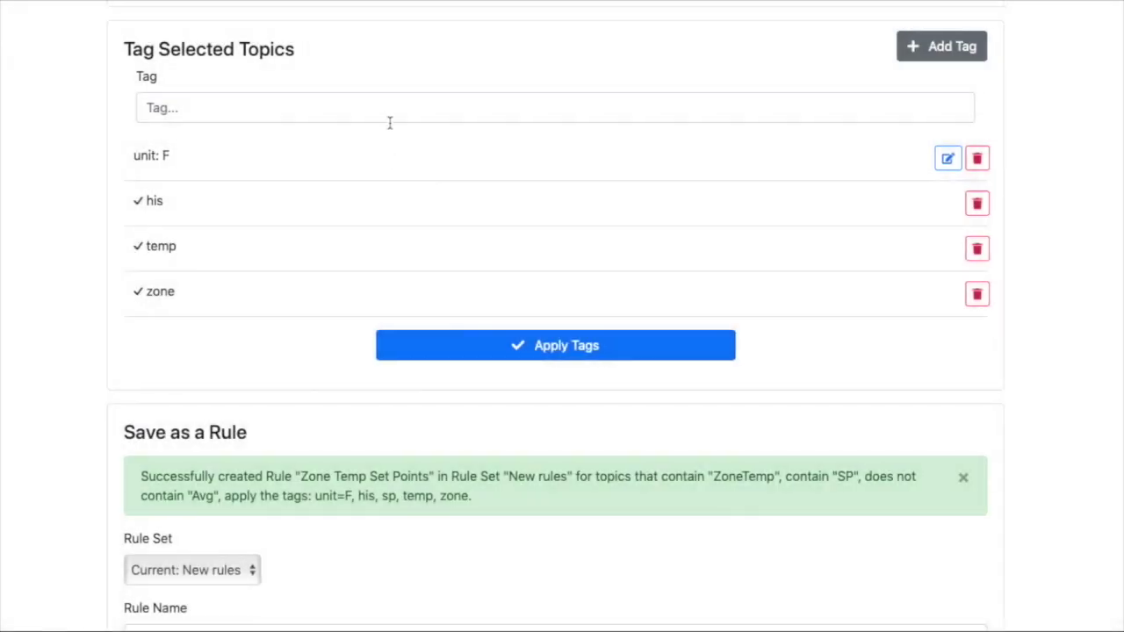
left_click(389, 104)
type("point")
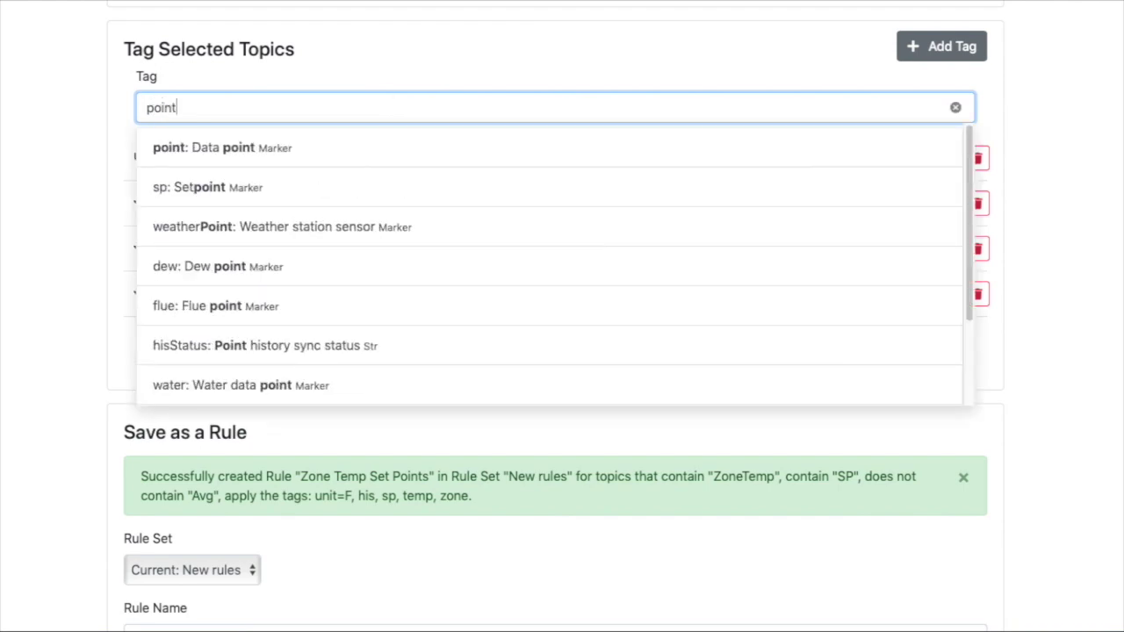
left_click(358, 142)
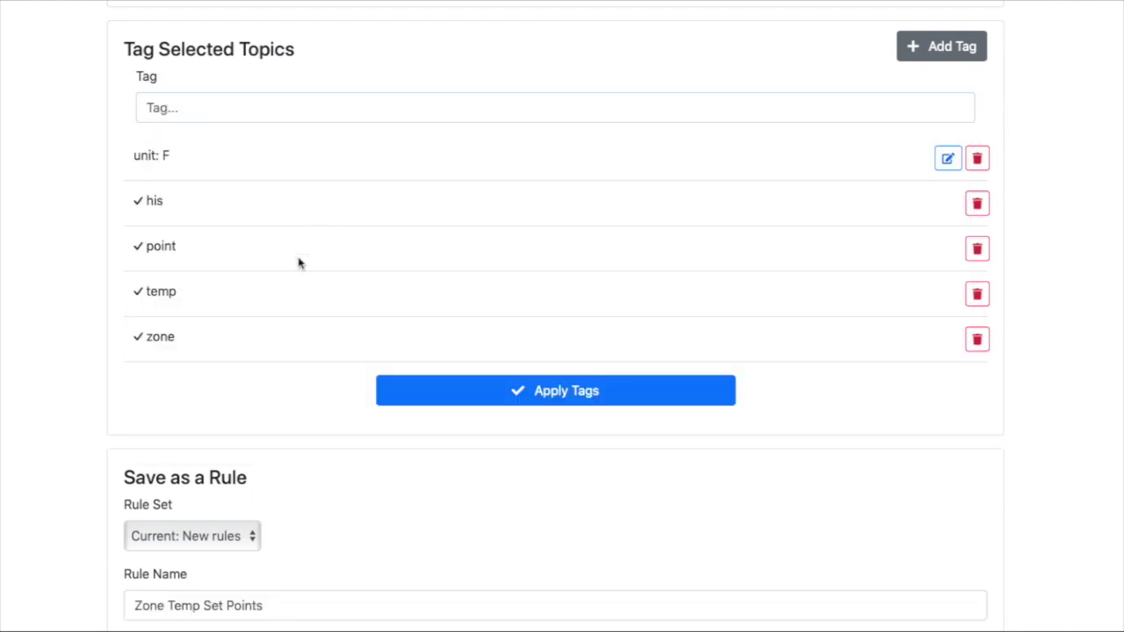
- Rename the rule to 'Zone Temp Actual' and save it as a new rule
scroll(342, 396, "down", 1)
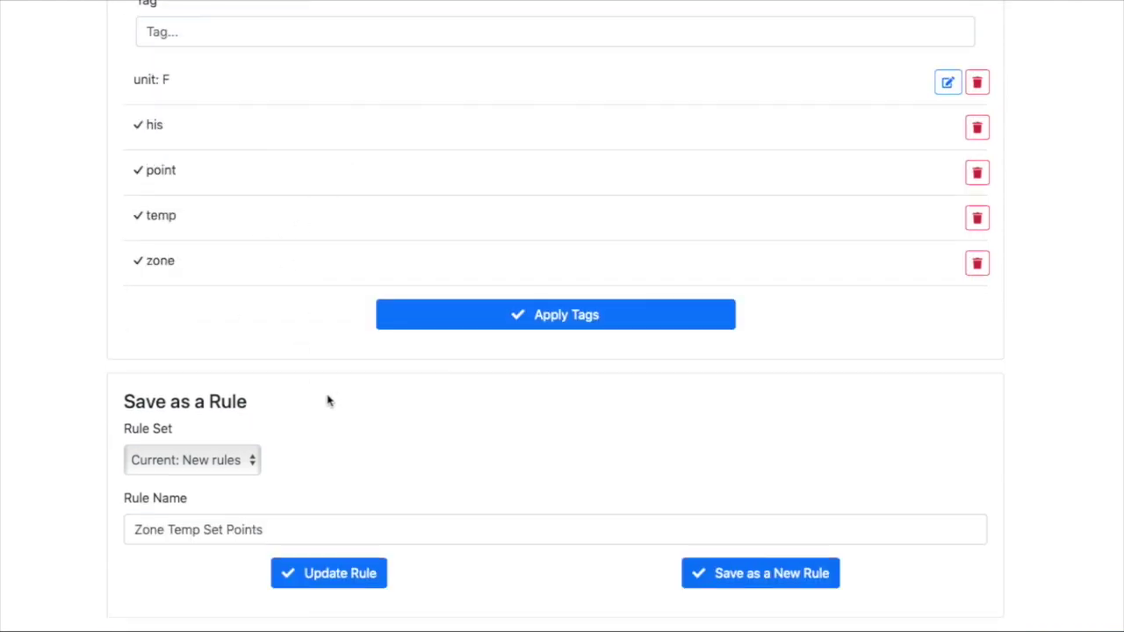
left_click_drag(204, 529, 316, 529)
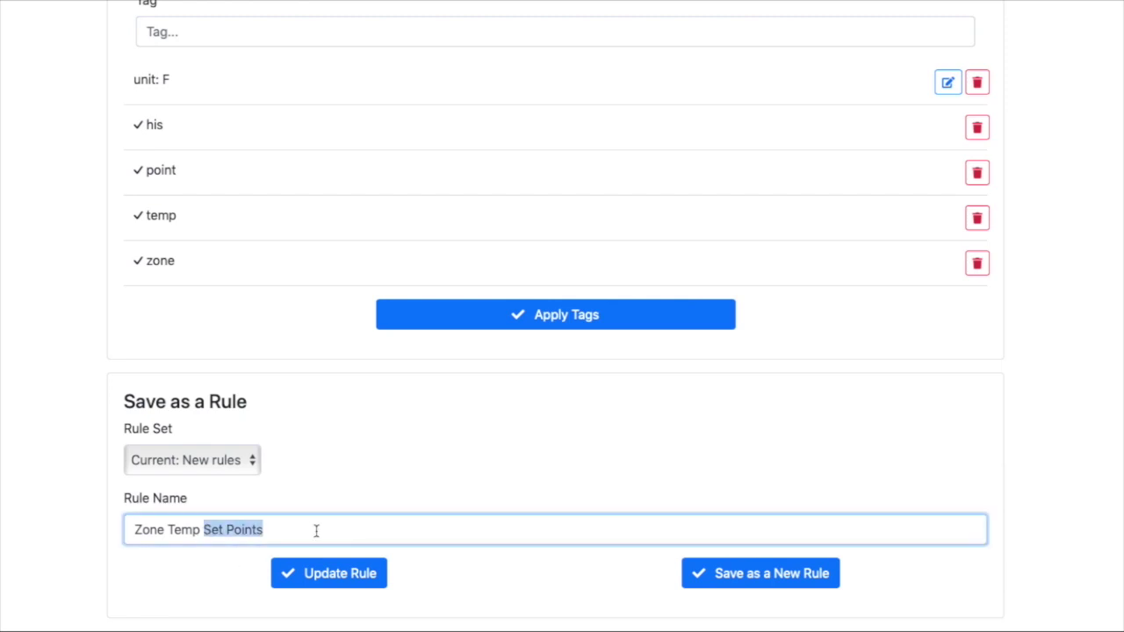
type("Actual")
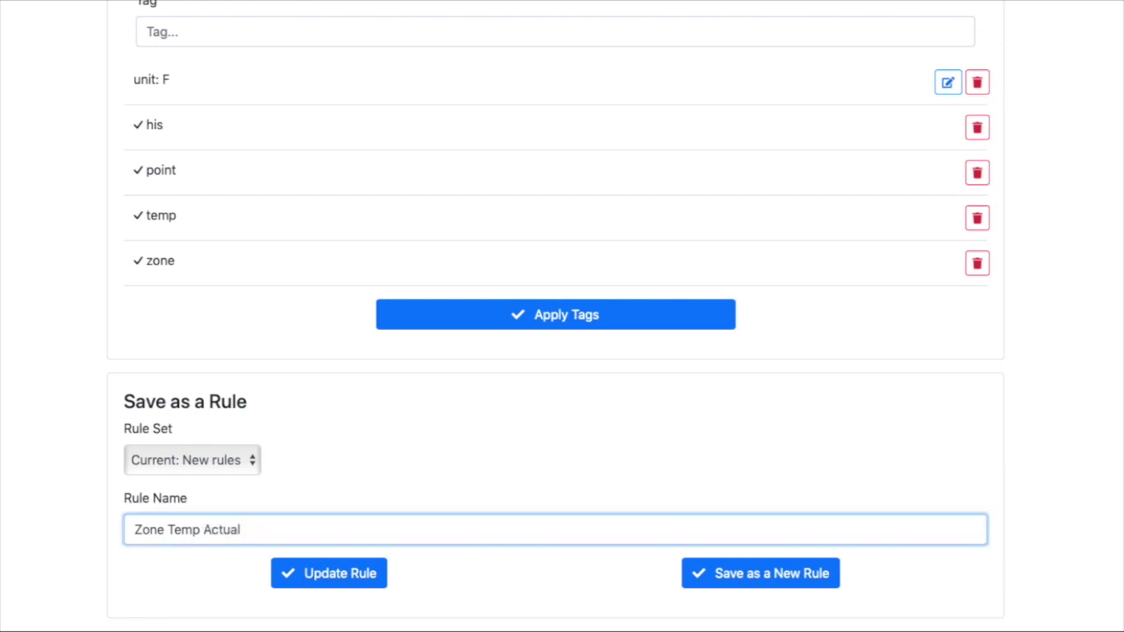
left_click(734, 575)
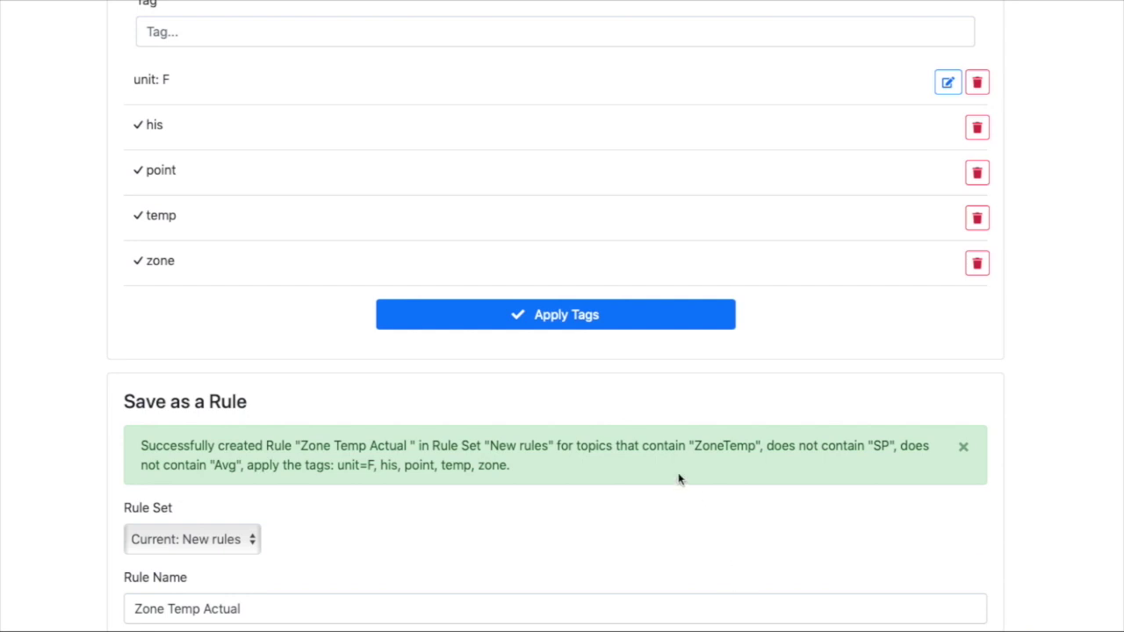
scroll(678, 480, "down", 1)
scroll(677, 482, "up", 20)
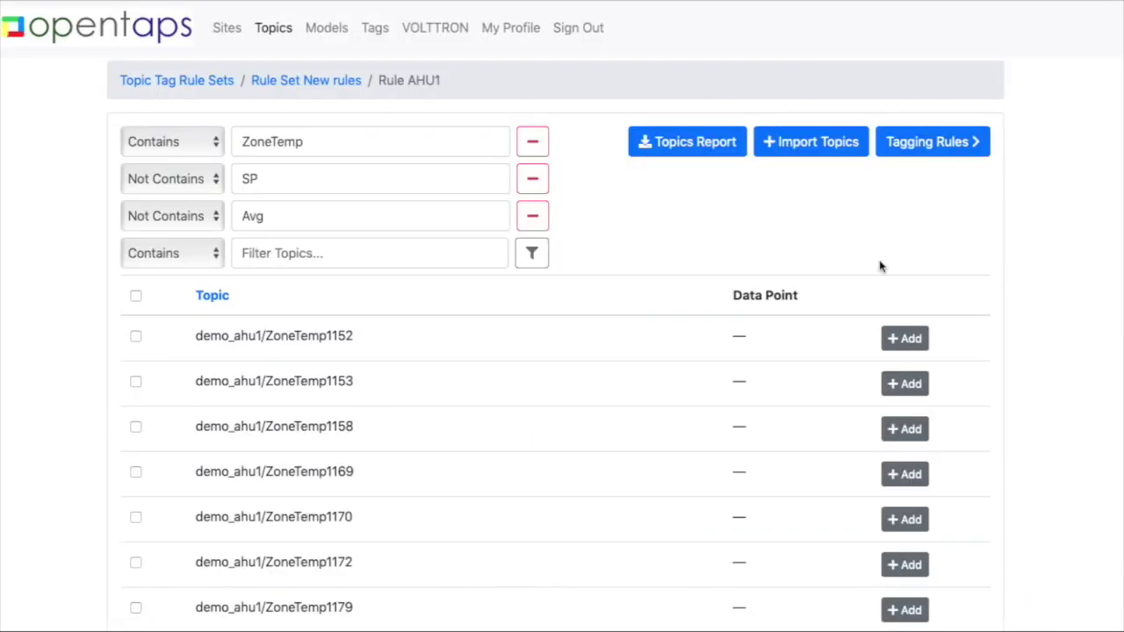
- Confirm the New rules rule set contains three tagging rules
left_click(926, 142)
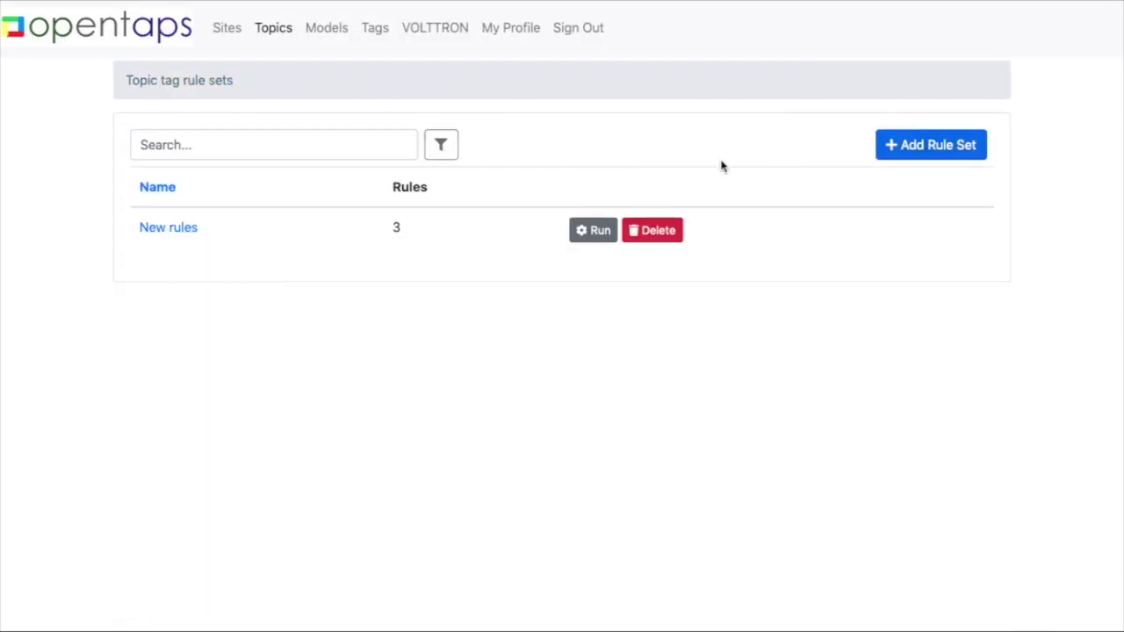
left_click(185, 236)
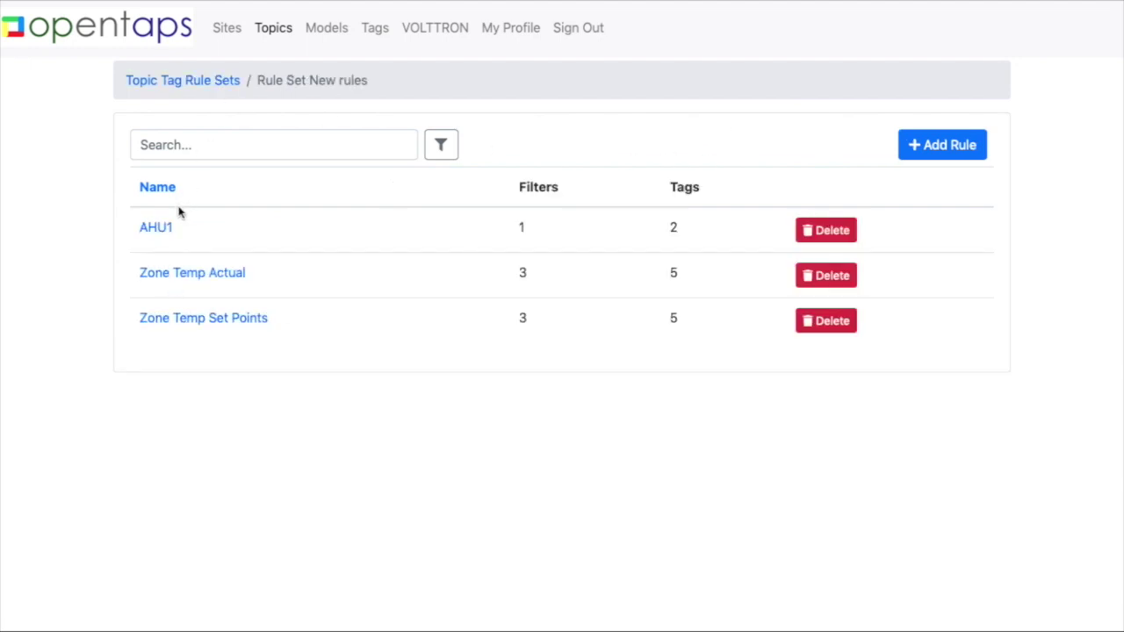
left_click(188, 84)
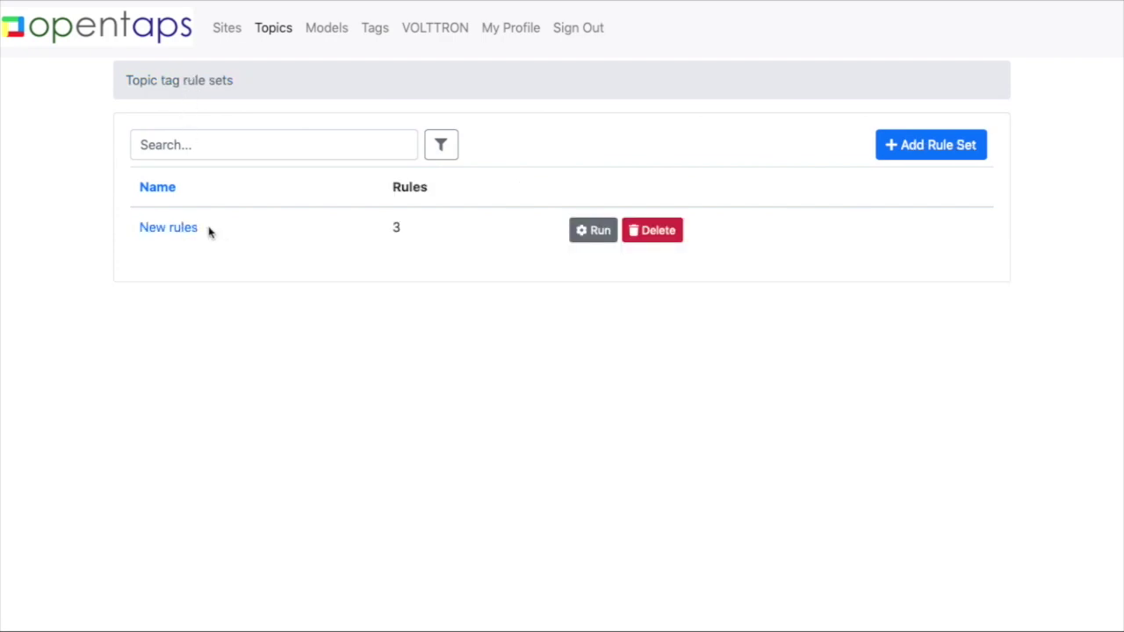
- Run the whole New rules rule set over all 168 topics
left_click(588, 233)
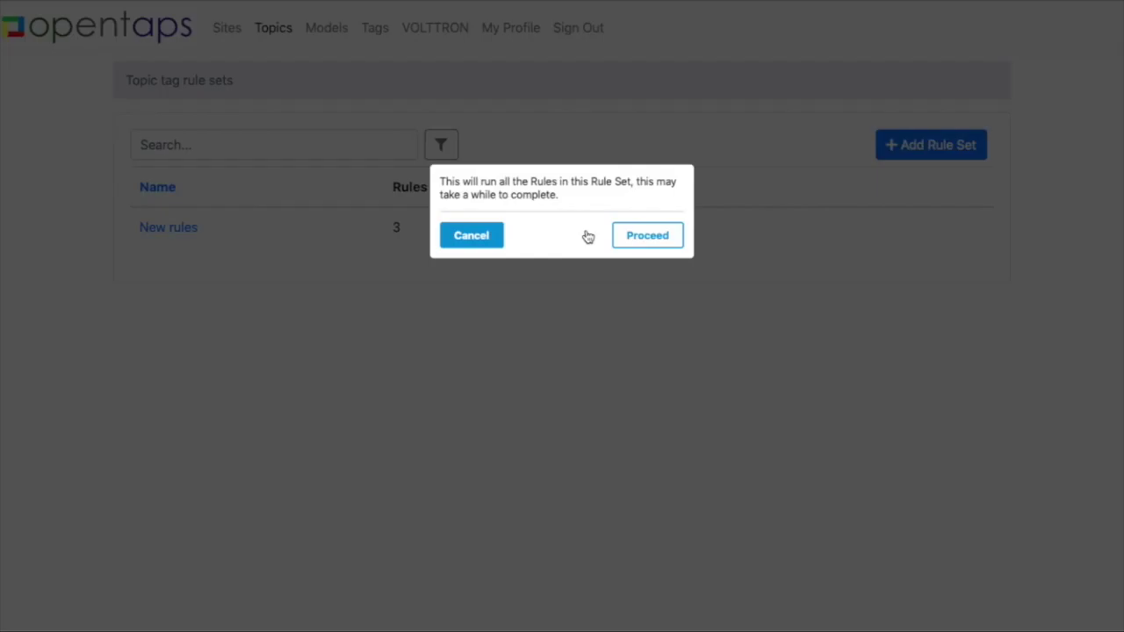
left_click(666, 220)
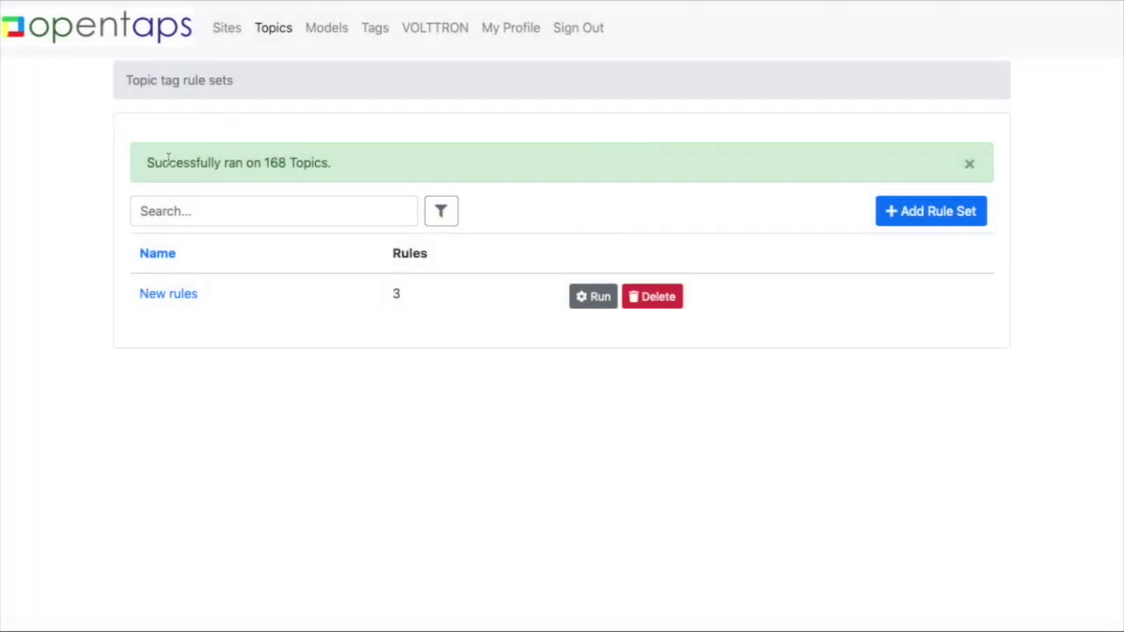
left_click(274, 32)
- Filter the topics list to names containing ZoneTemp
left_click(284, 148)
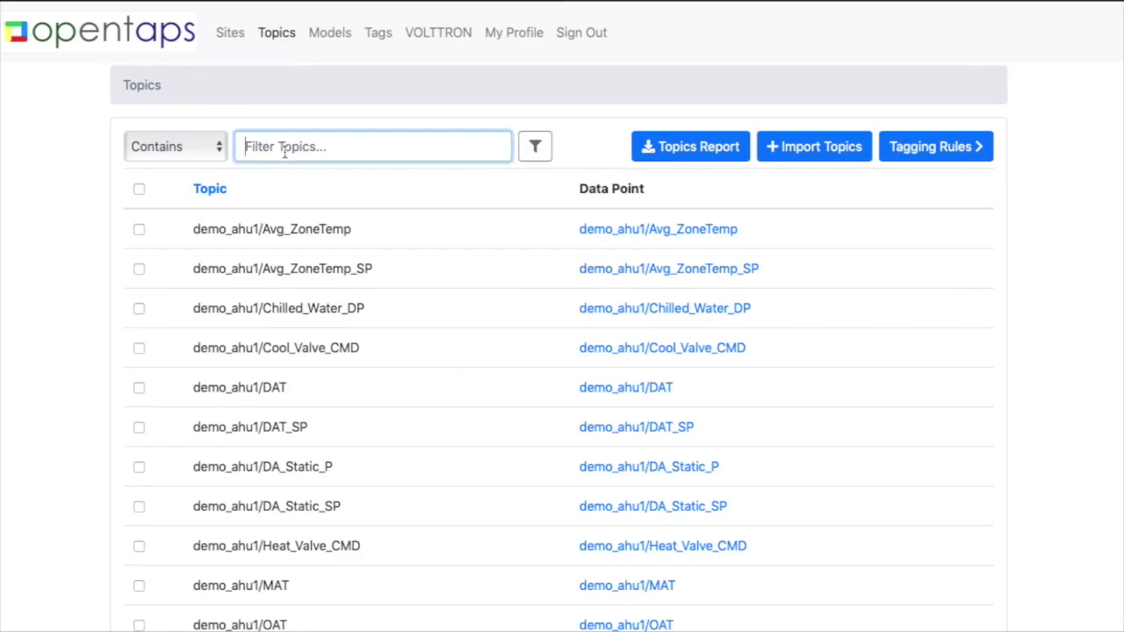
type("ZoneTemp")
key("Return")
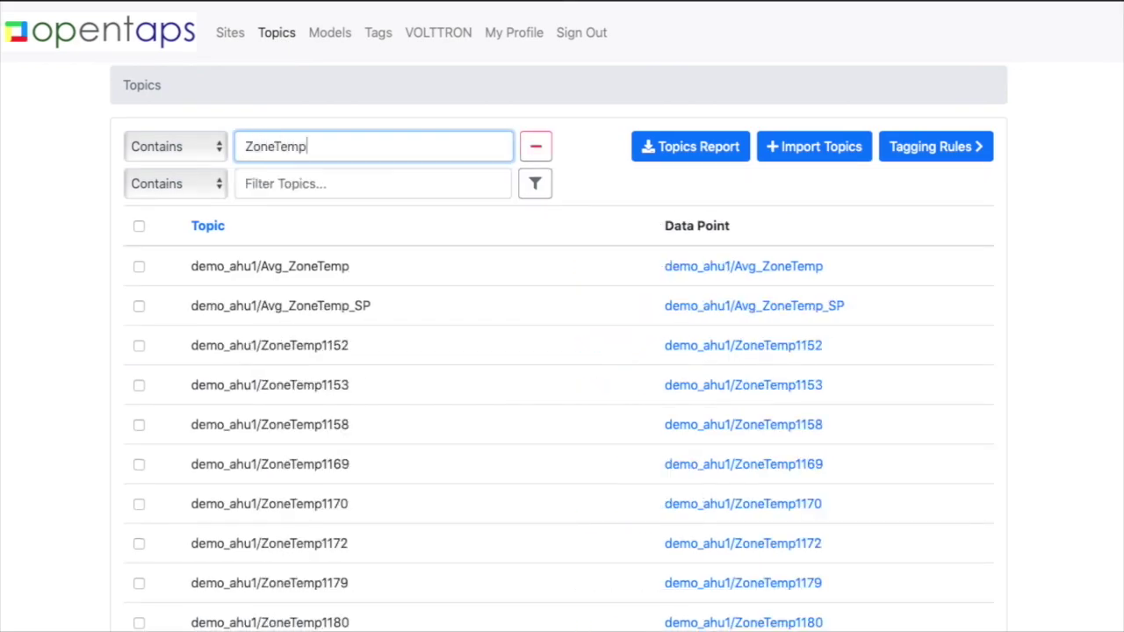
- Verify ZoneTemp1152 carries point, temp and zone tags, then download the Topics Report CSV
right_click(715, 349)
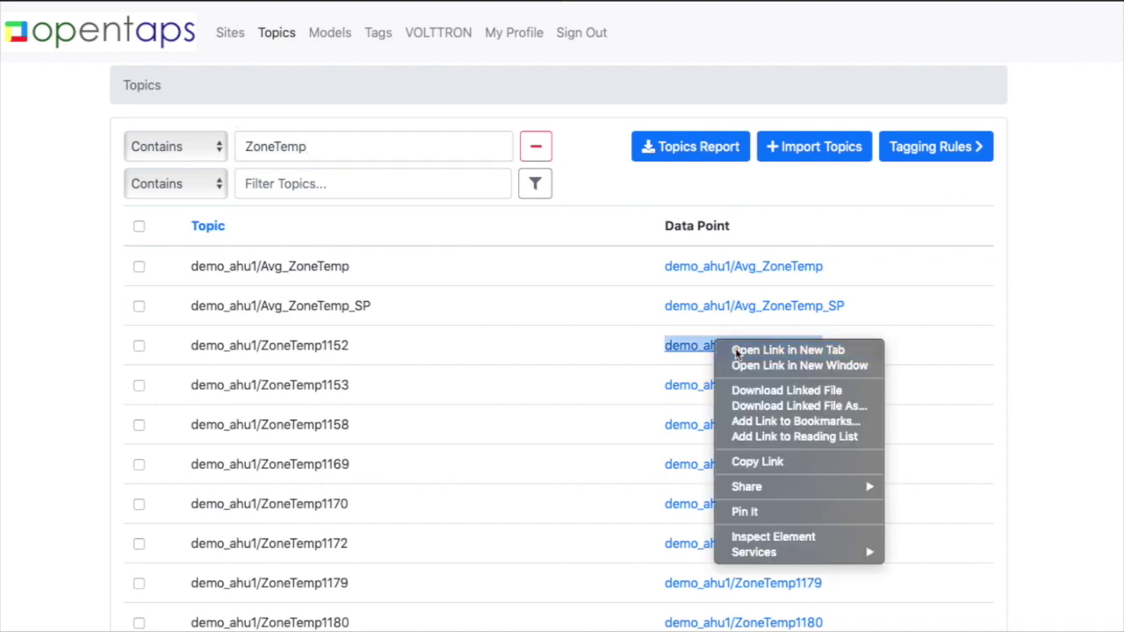
left_click(742, 353)
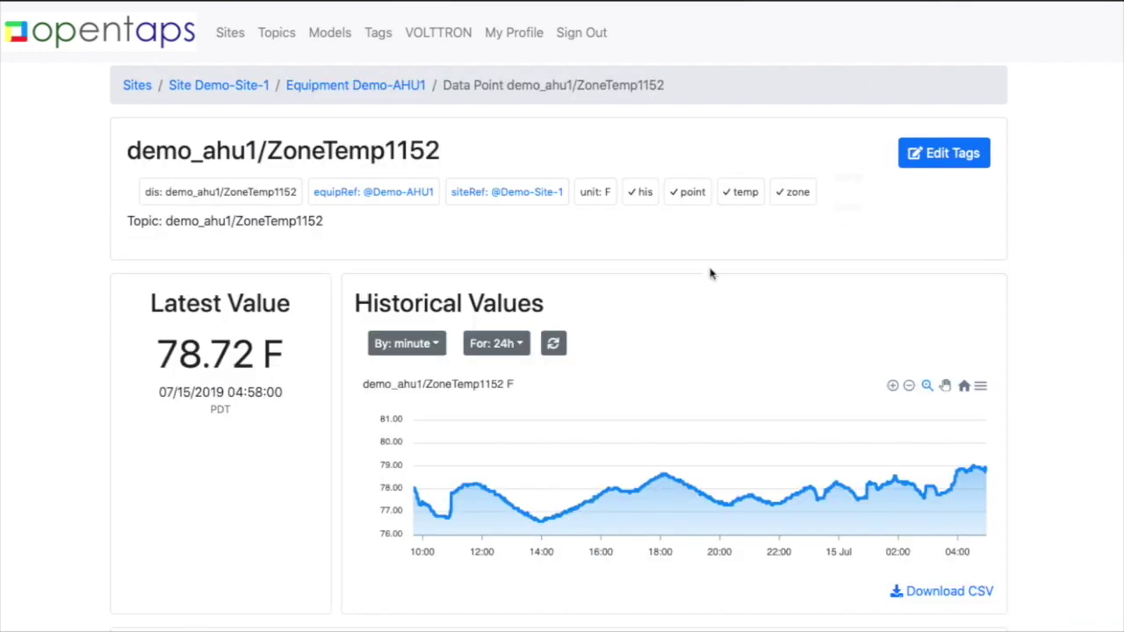
mouse_move(496, 209)
mouse_move(777, 191)
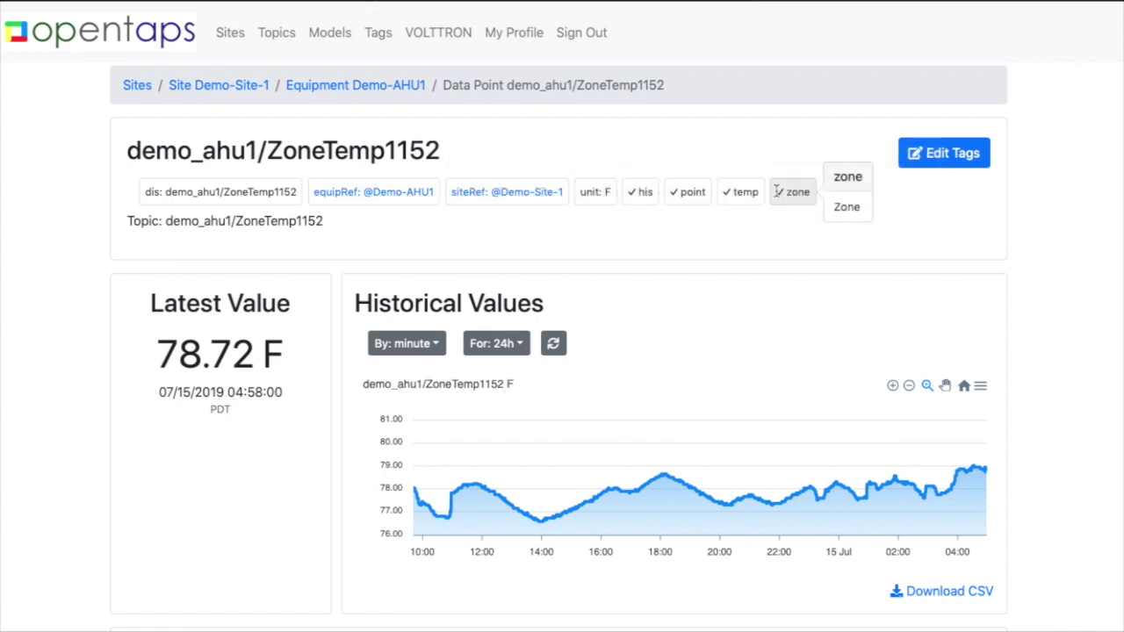
key("alt+Left")
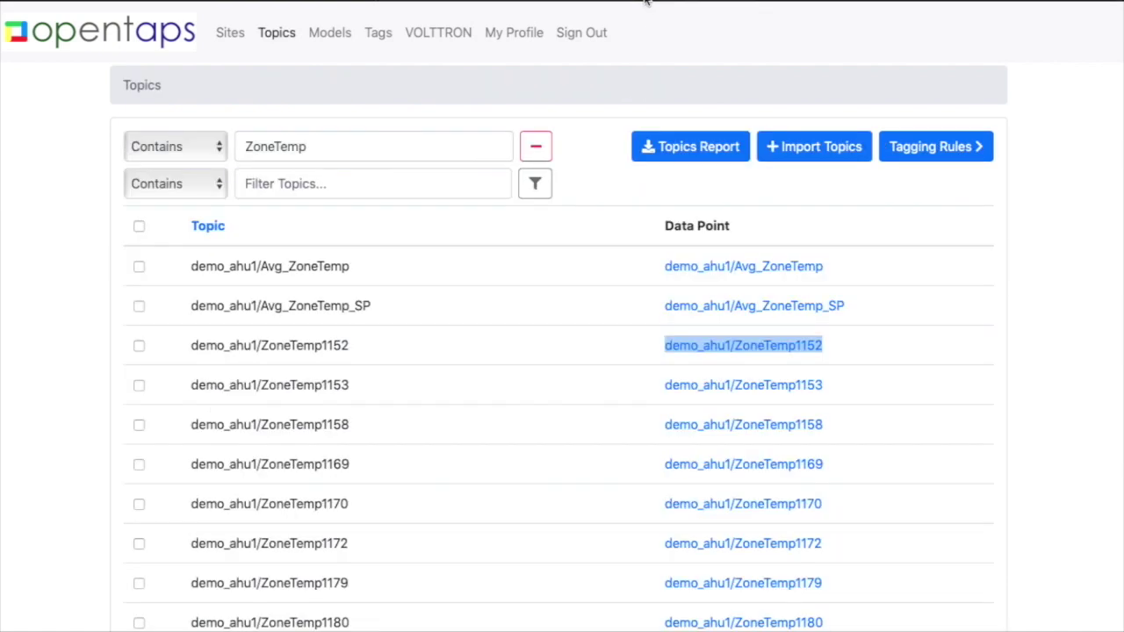
left_click(689, 148)
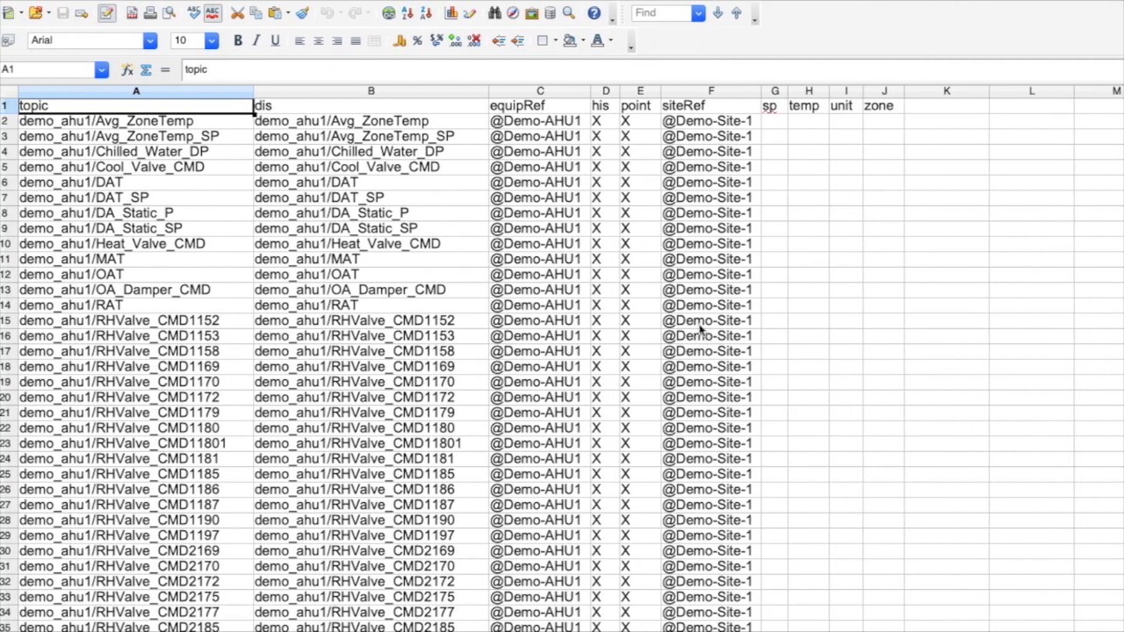
- Inspect the report's dis value for Cool_Valve_CMD and the first topic's point and tag columns
left_click(485, 170)
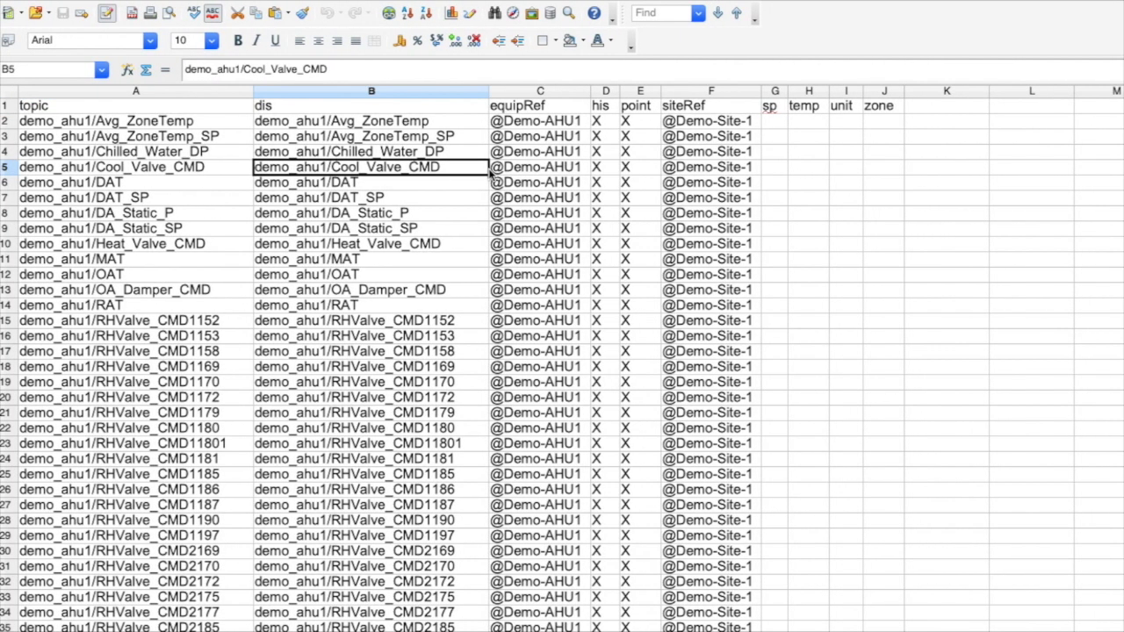
key("Right")
key("Right")
key("Left")
key("Left")
key("Left")
key("Right")
key("Right")
key("Right")
key("Right")
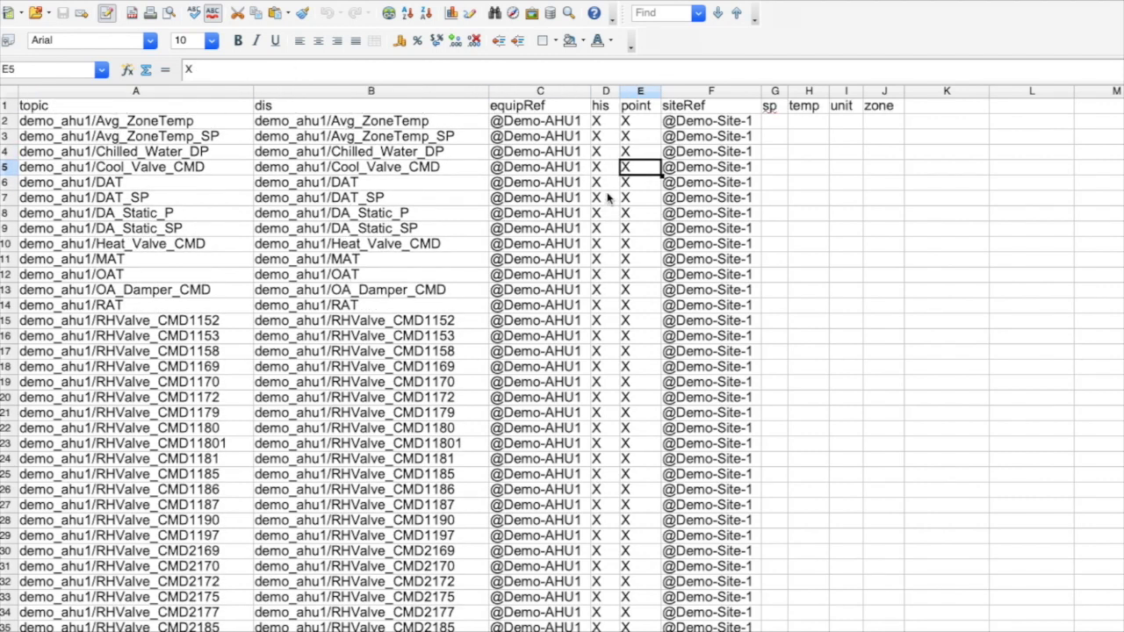
left_click(642, 123)
key("Right")
key("Right")
key("Right")
key("Right")
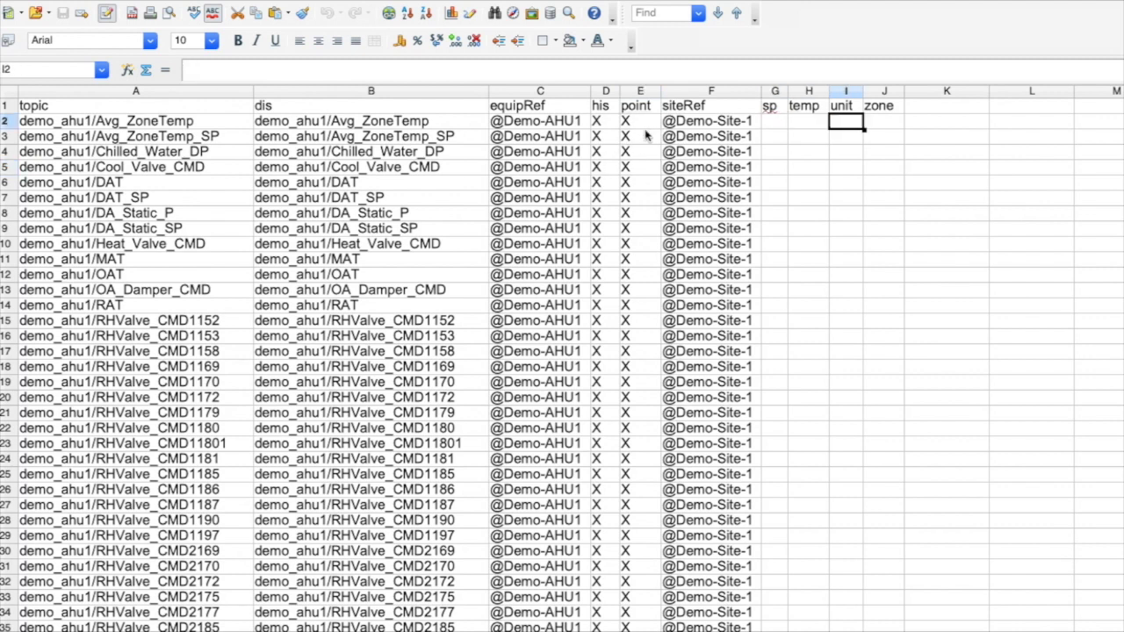
key("Left")
key("Left")
key("Left")
key("Left")
key("Left")
key("Left")
key("Left")
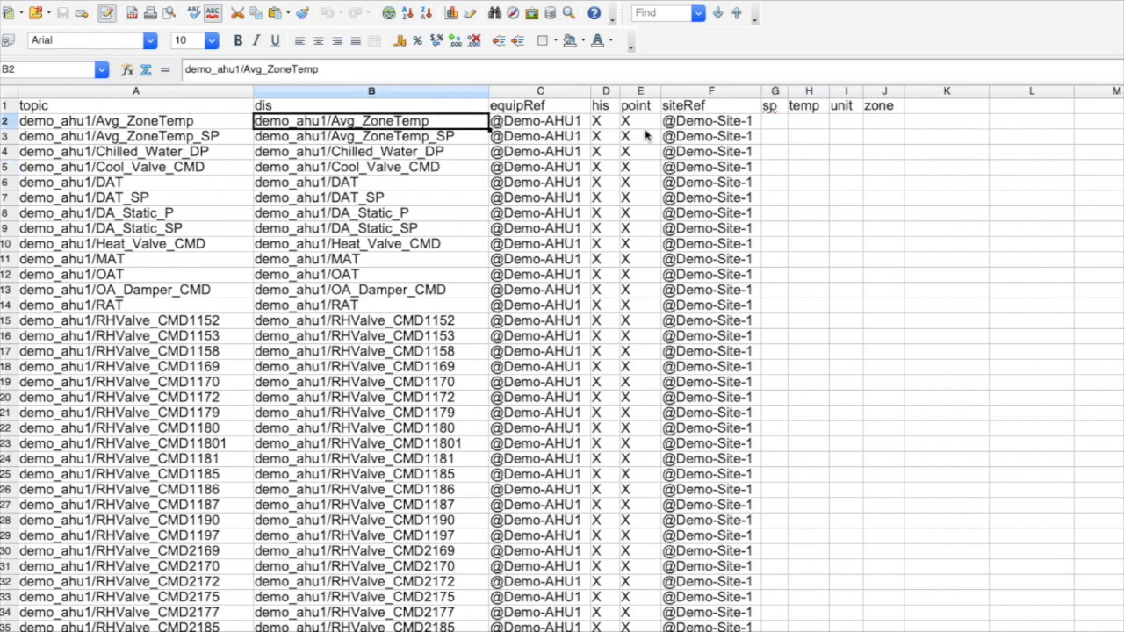